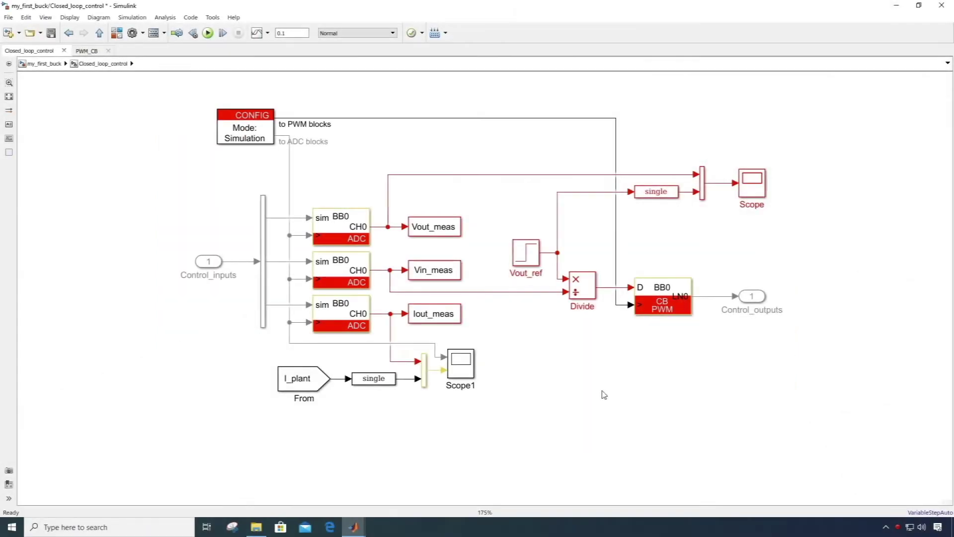
Delete the Vout_ref Step block and insert a Tunable parameter block in its place
click(520, 252)
key(Delete)
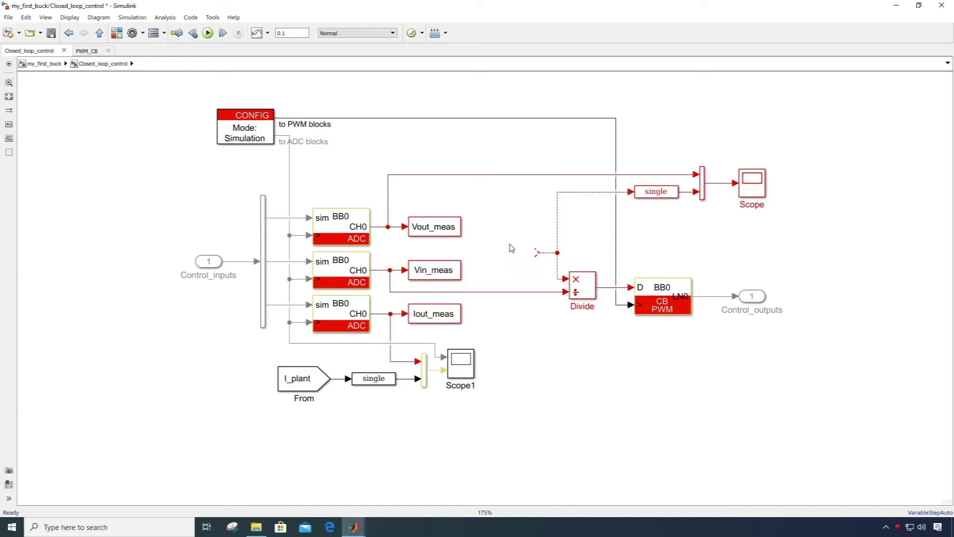
double_click(512, 248)
text(tunable)
key(Return)
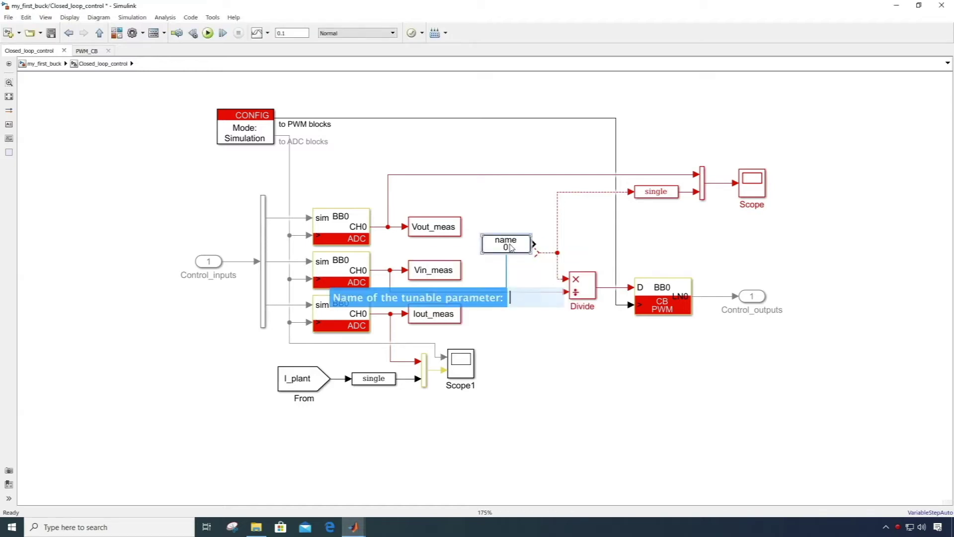
key(Return)
Position the tunable parameter beside the divider input and name it Vout_ref
drag(512, 249, 517, 258)
double_click(517, 257)
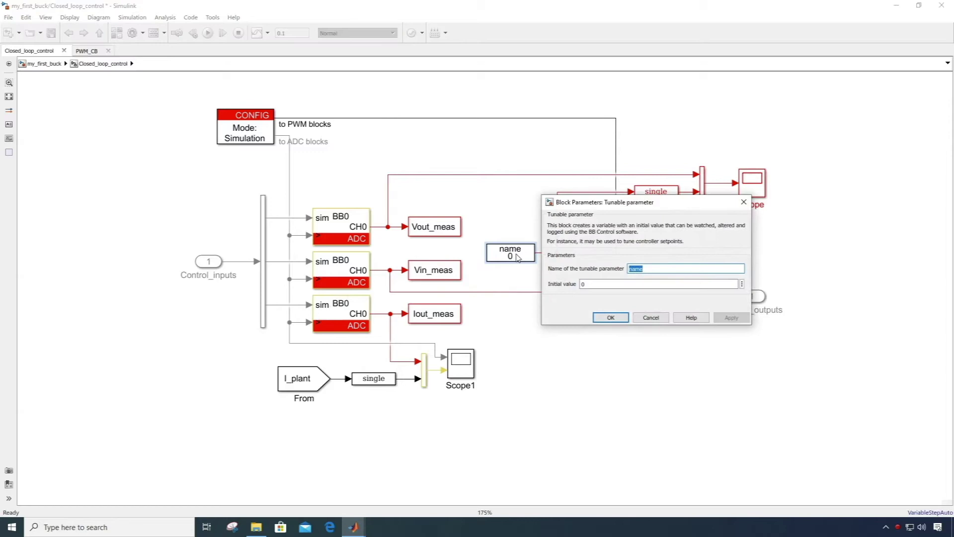
text(Vout_ref)
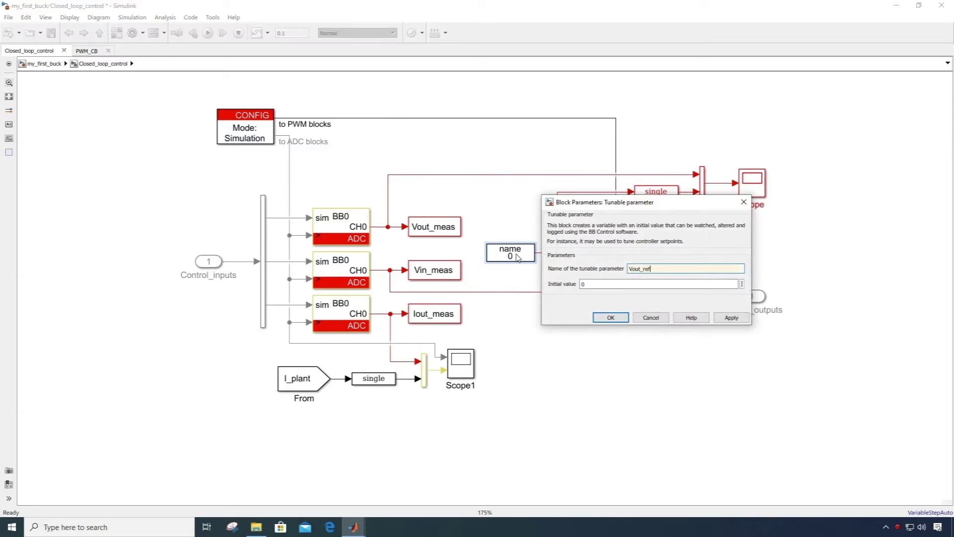
key(Return)
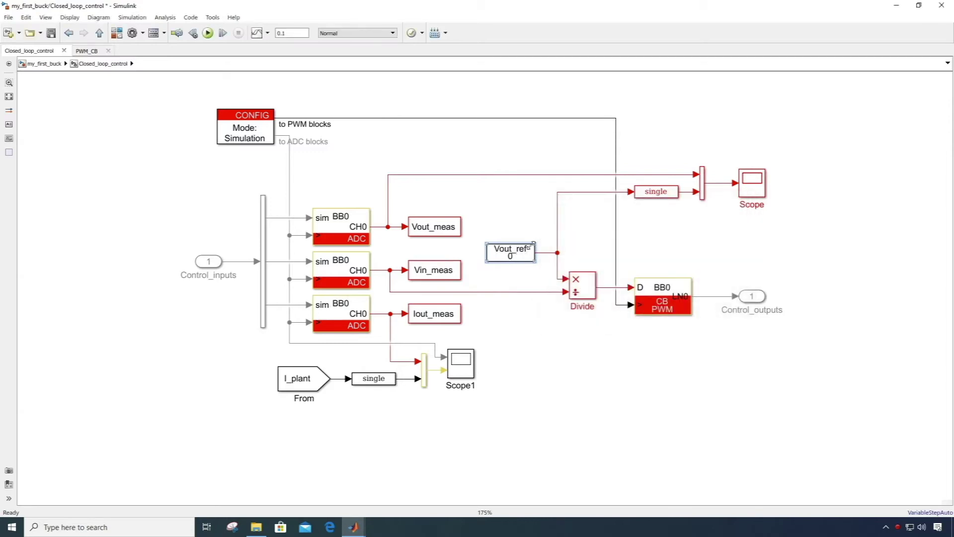
click(547, 376)
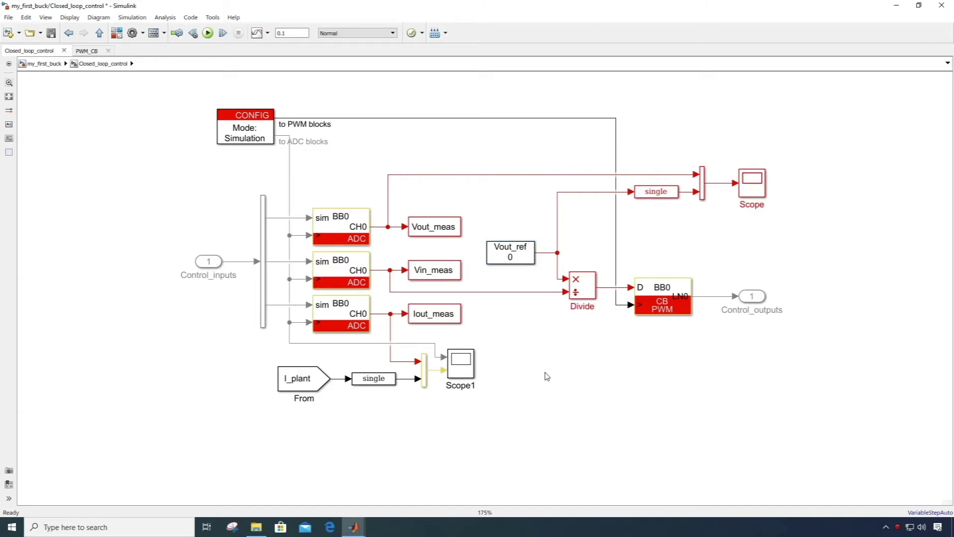
Configure the top ADC with Voltage DIN800V defaults (sensitivity 0.00246) and x8 programmable gain
click(346, 226)
double_click(346, 226)
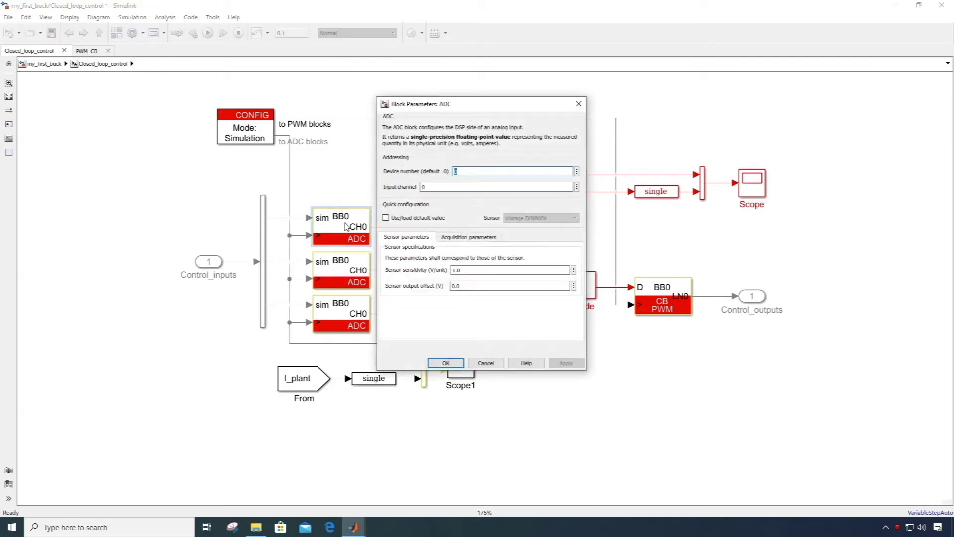
click(421, 219)
click(535, 220)
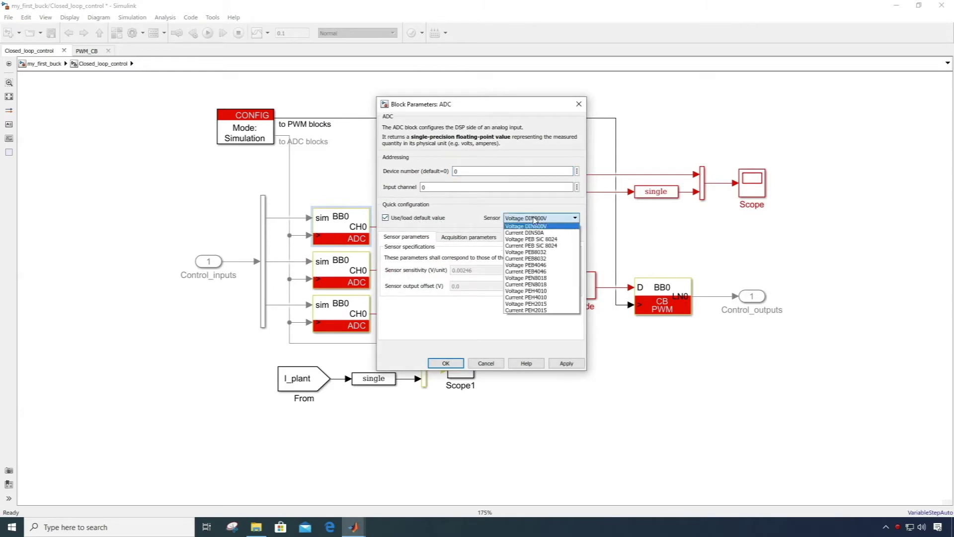
click(557, 230)
click(432, 218)
click(462, 238)
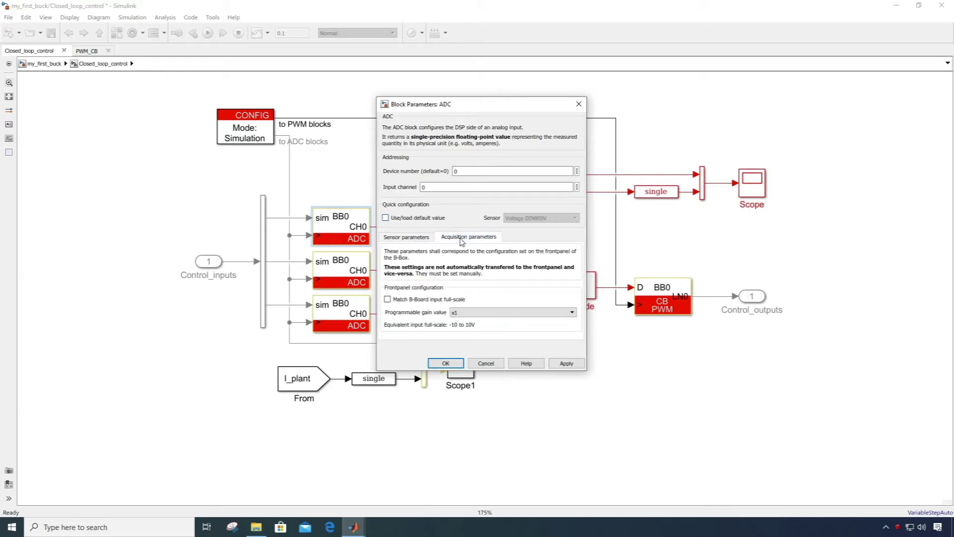
click(473, 313)
click(470, 329)
click(405, 238)
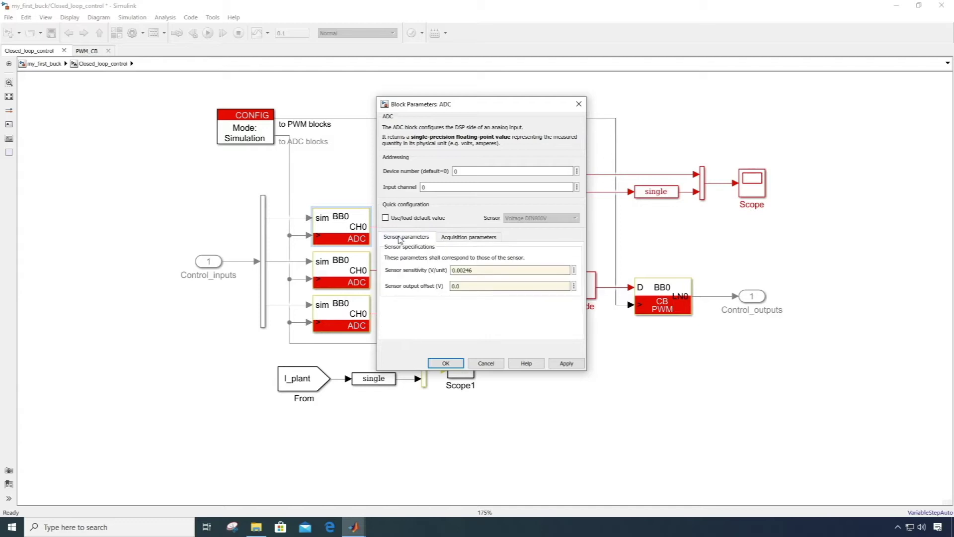
click(446, 364)
Assign the middle ADC to channel CH1 and the bottom ADC to CH2
double_click(341, 263)
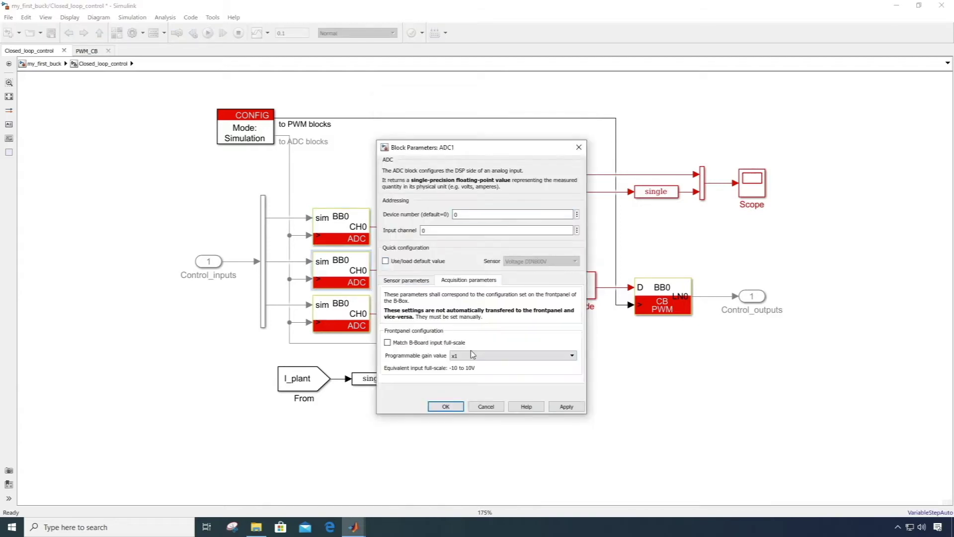
click(454, 406)
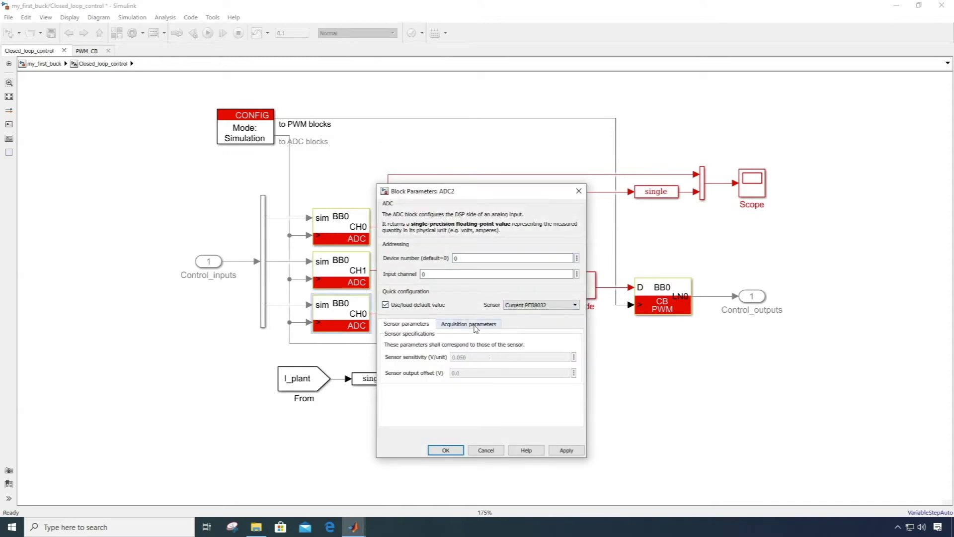
click(469, 323)
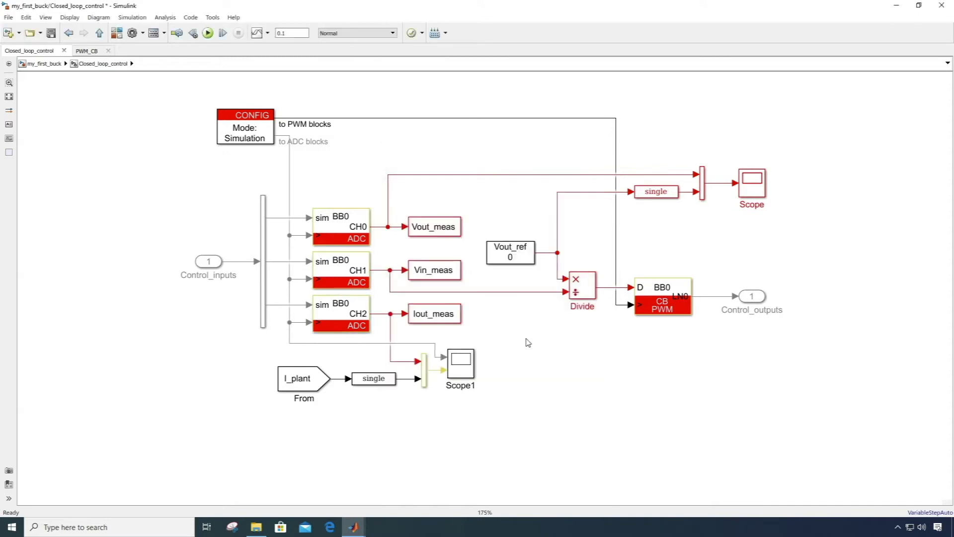
Set the CONFIG block's mode to Automated Code Generation, keeping the 20e3 Hz clock
click(254, 129)
double_click(253, 130)
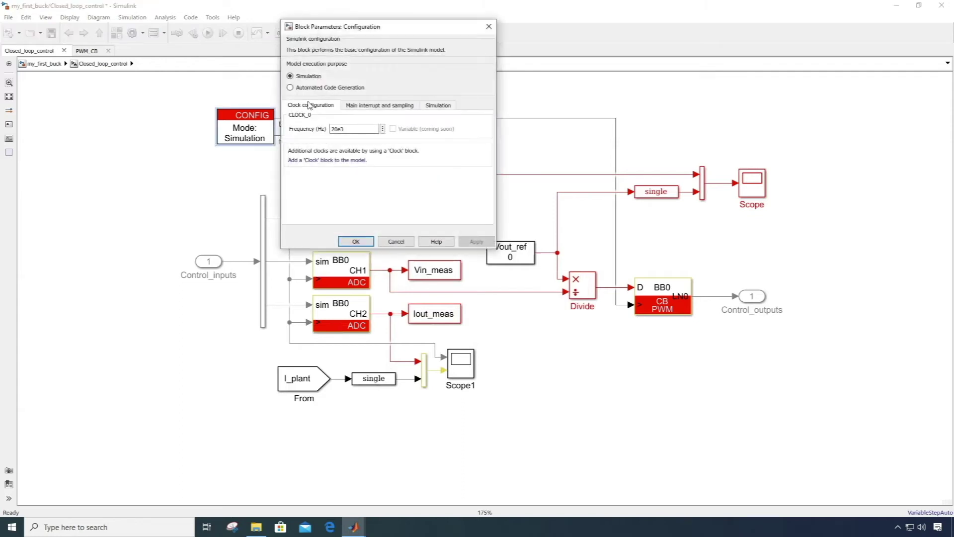
click(315, 88)
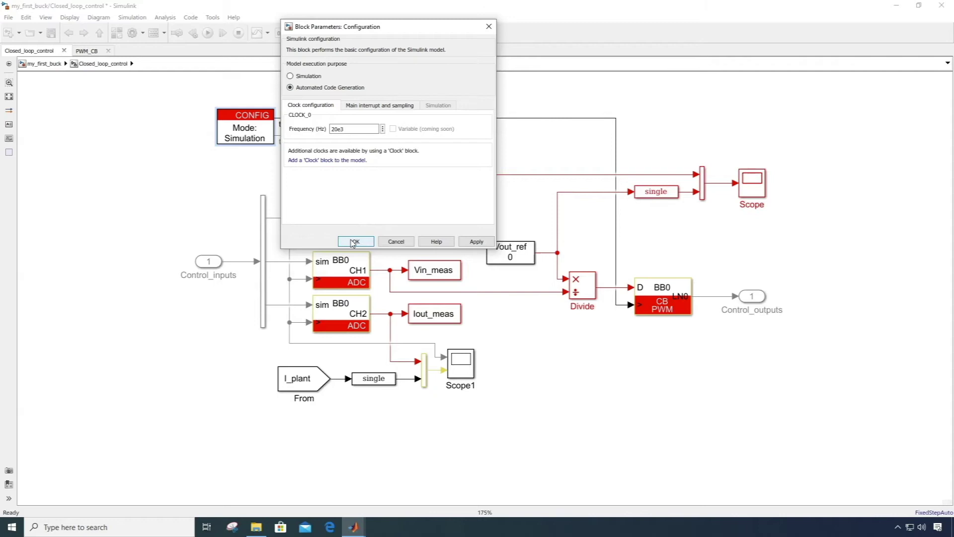
click(355, 242)
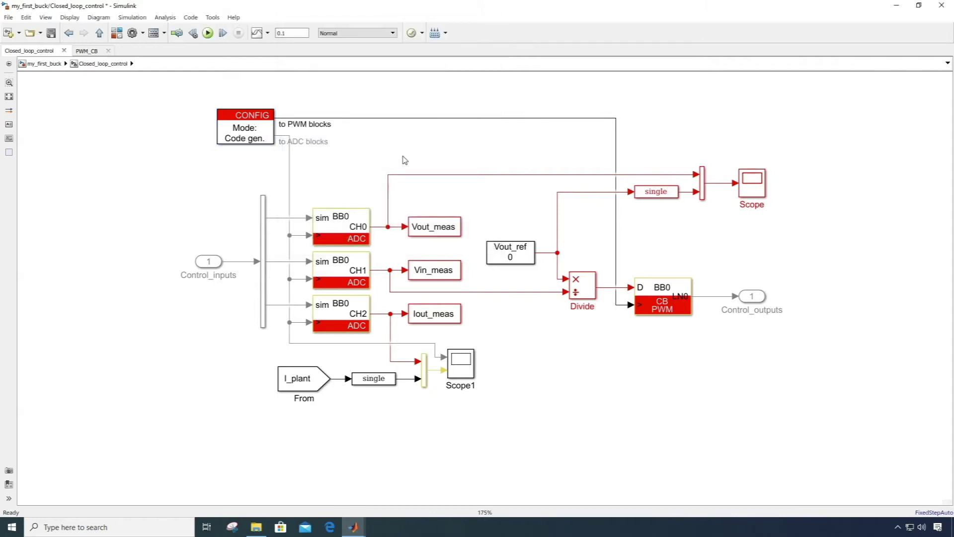
Build the my_first_buck model code and connect BB Control to the B-Box at 10.10.10.120
click(435, 34)
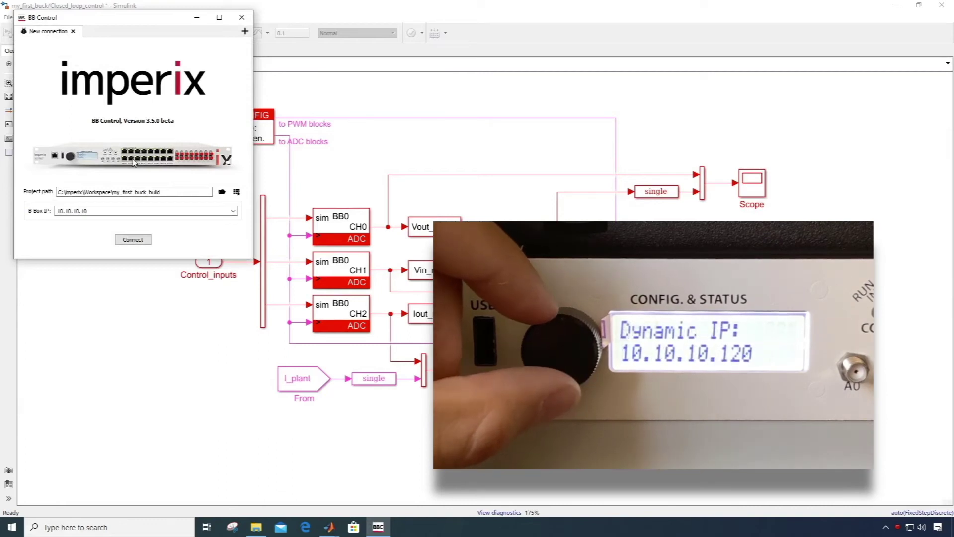
click(119, 211)
key(BackSpace)
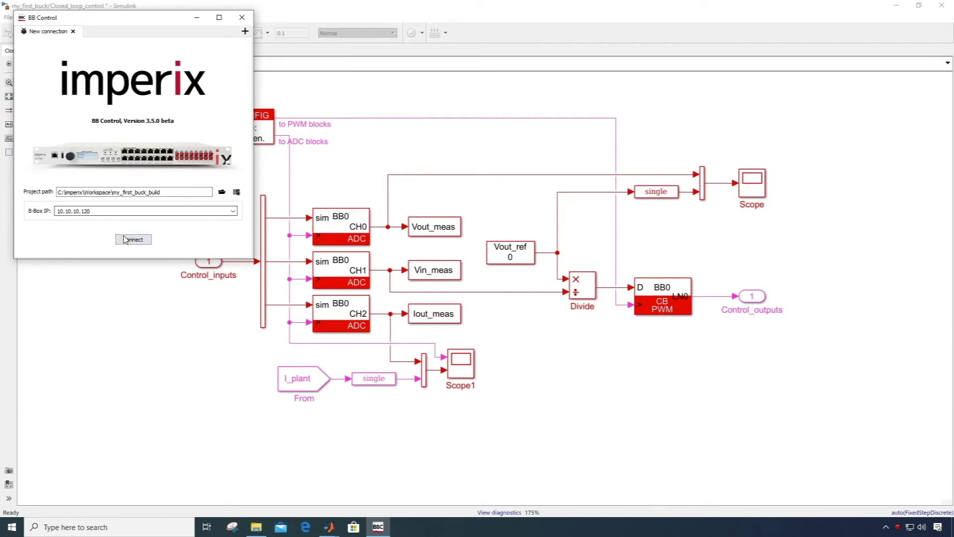
click(132, 239)
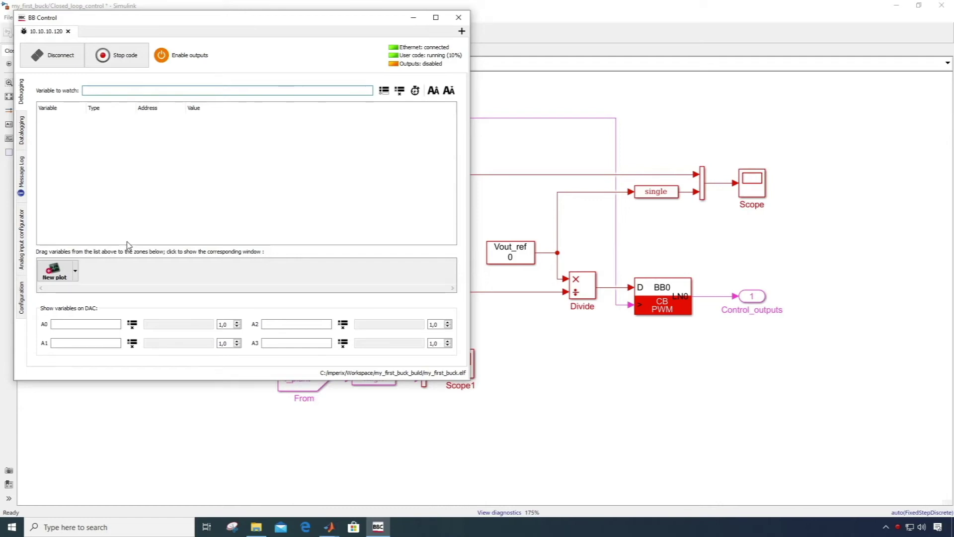
Add Vin_meas, Vout_meas, Iout_meas and Vout_ref to the BB Control watch list
text(vin)
click(95, 99)
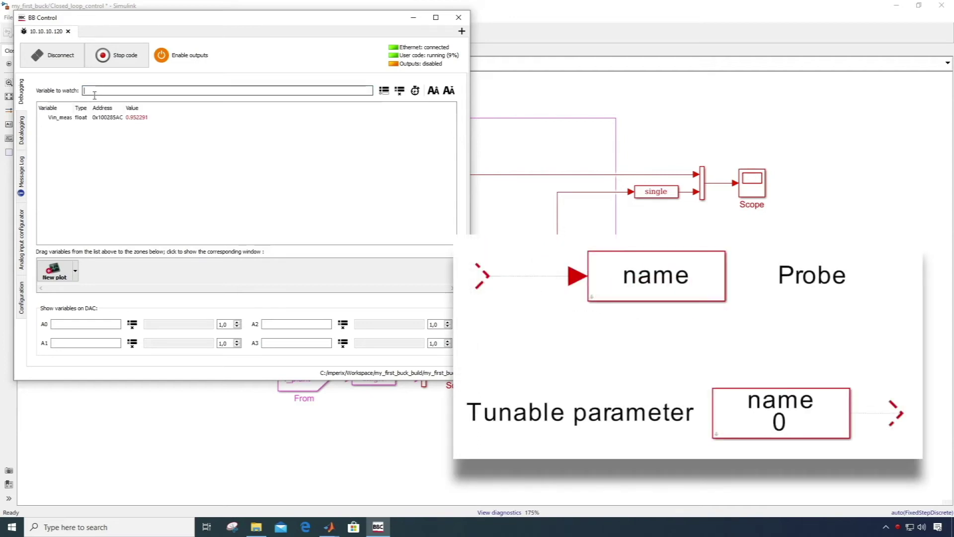
text(vou)
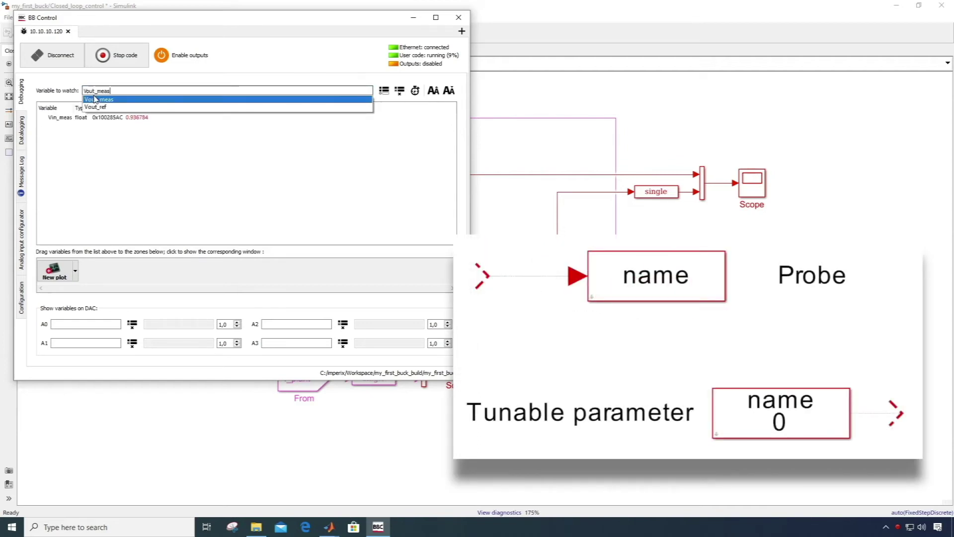
click(96, 99)
text(iou)
click(95, 95)
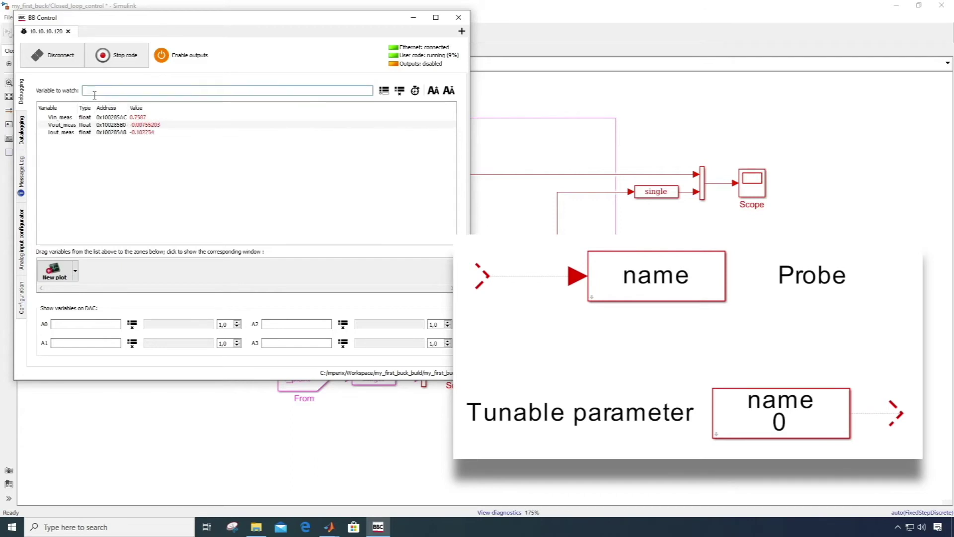
text(vout)
key(Down)
key(Down)
key(Return)
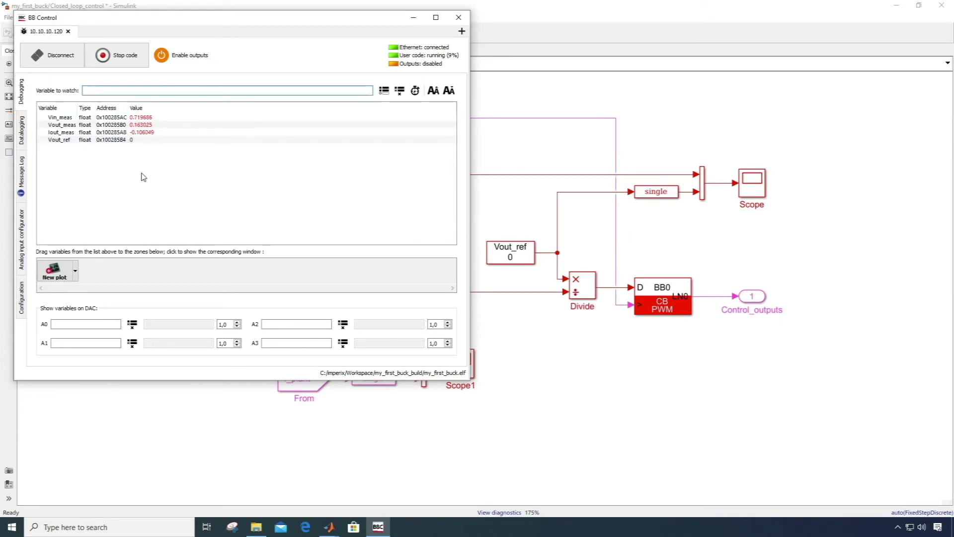
Plot Vin_meas alone, and Vout_meas with Vout_ref in a second plot with Y minimum -10
drag(59, 118, 54, 272)
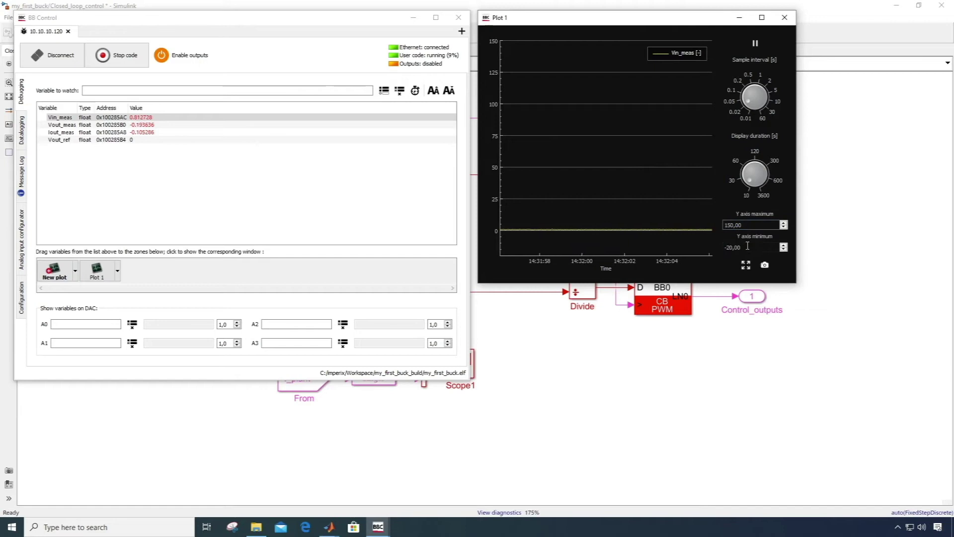
drag(60, 124, 189, 272)
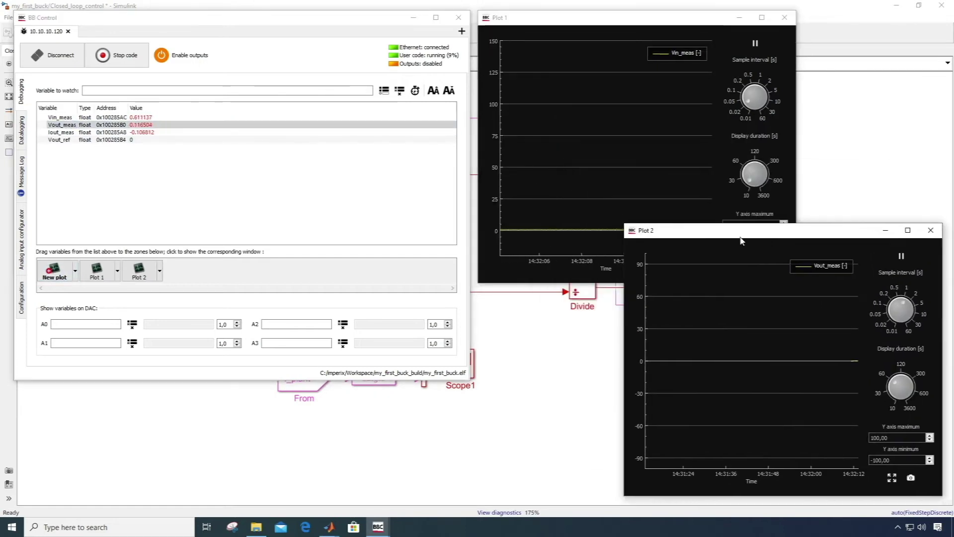
drag(59, 140, 746, 323)
drag(901, 309, 904, 463)
double_click(904, 463)
text(10)
key(Return)
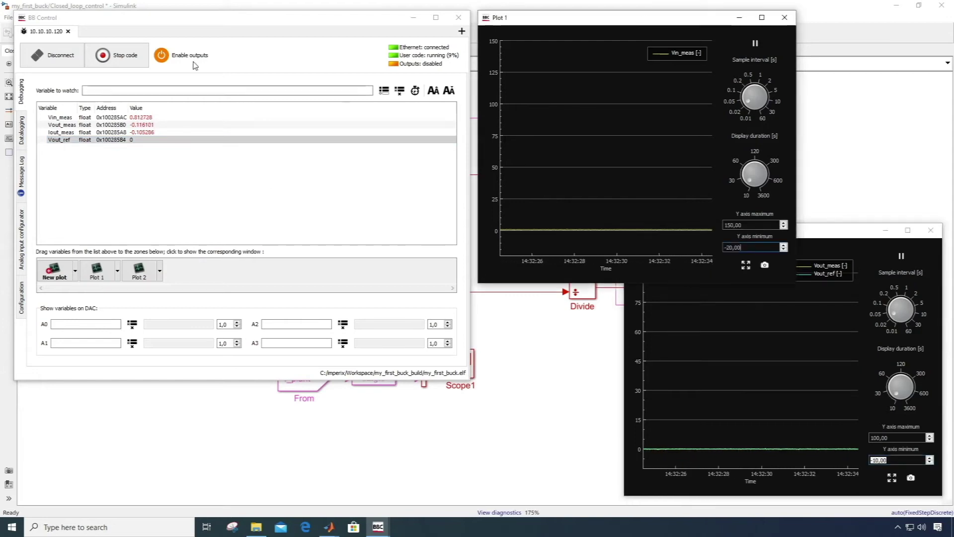
click(641, 19)
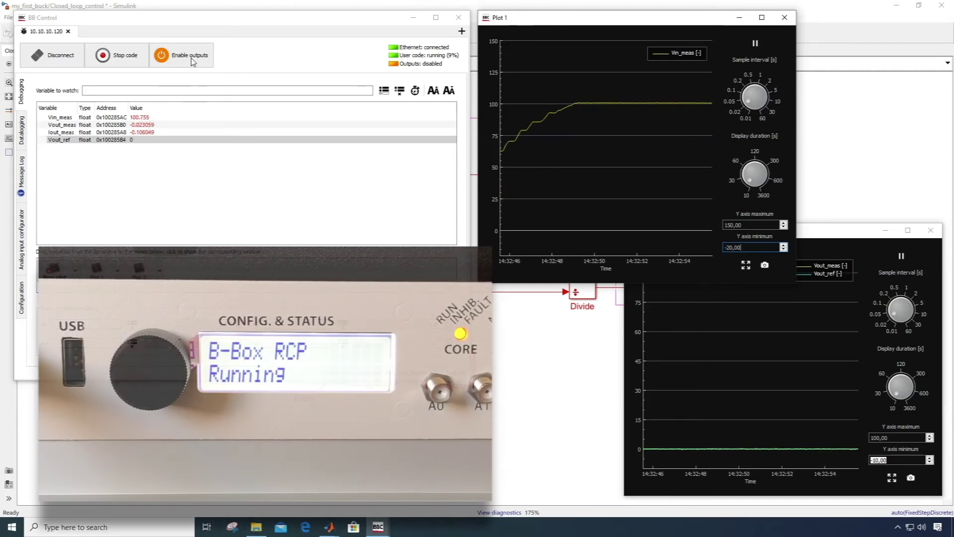
Enable the converter outputs and select Vout_ref in the variable list
click(189, 57)
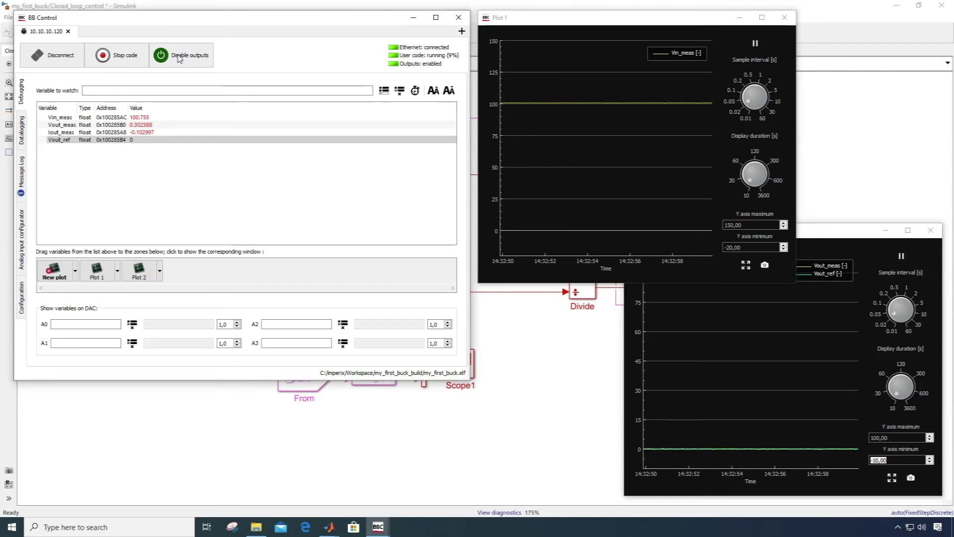
click(149, 141)
Override Vout_ref to 50 to step the output voltage
double_click(149, 141)
text(50)
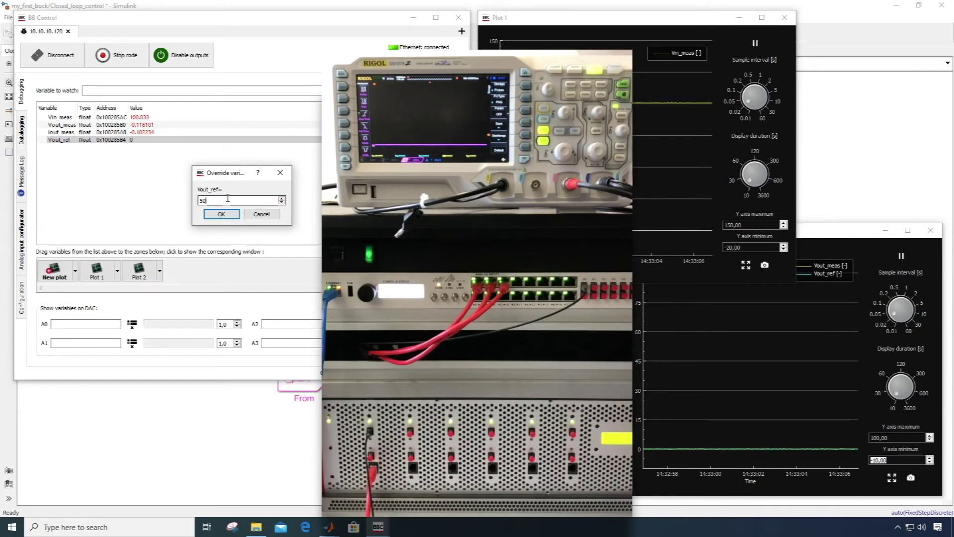
click(222, 215)
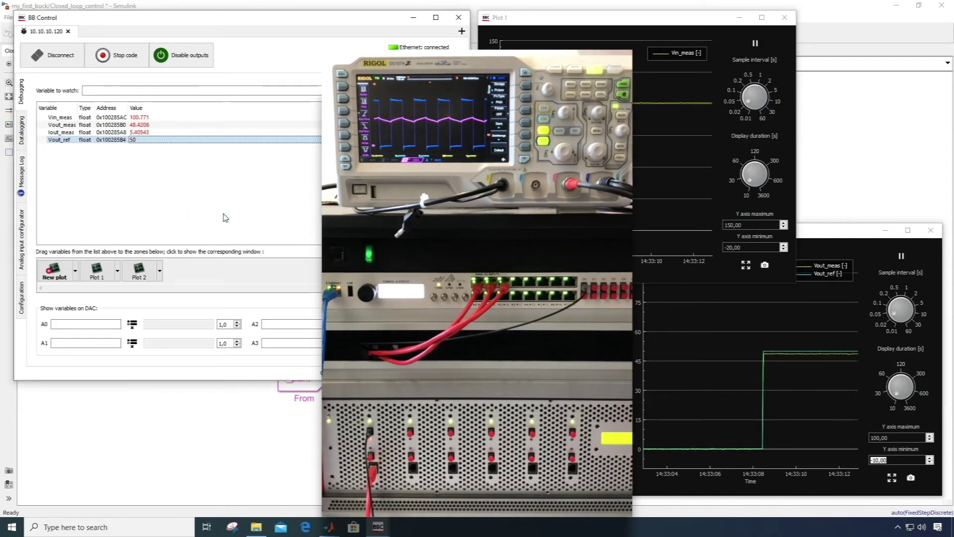
Reset Vout_ref to 0 and disable the converter outputs
double_click(146, 141)
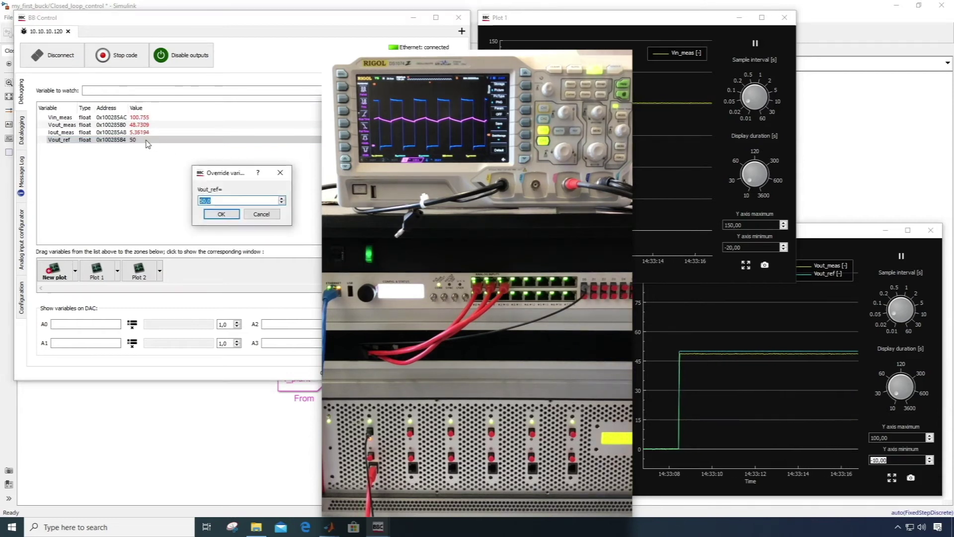
text(0)
key(Return)
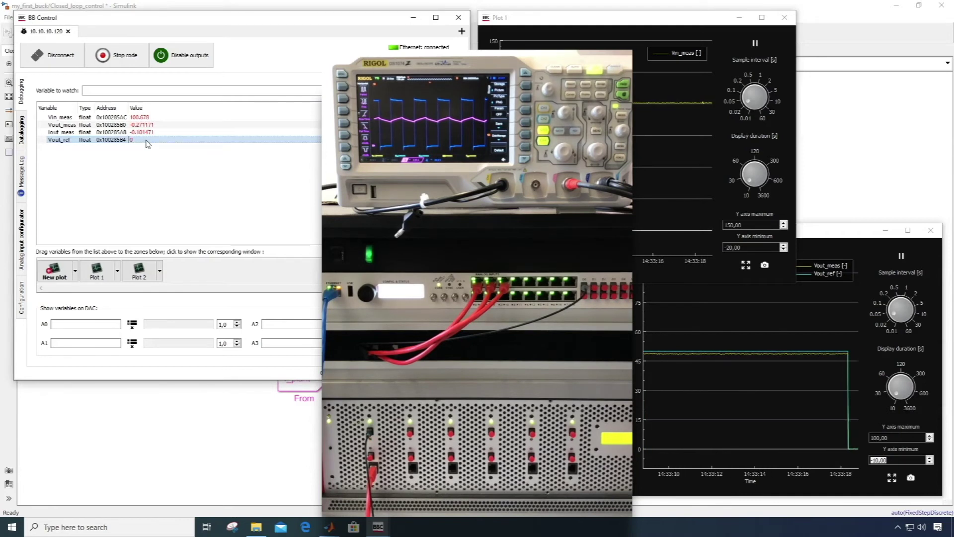
click(187, 57)
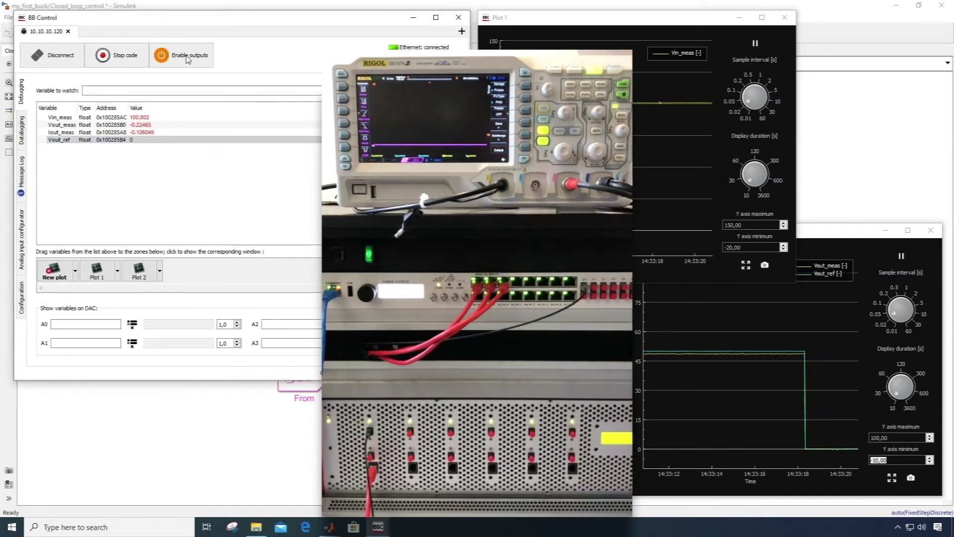
click(23, 132)
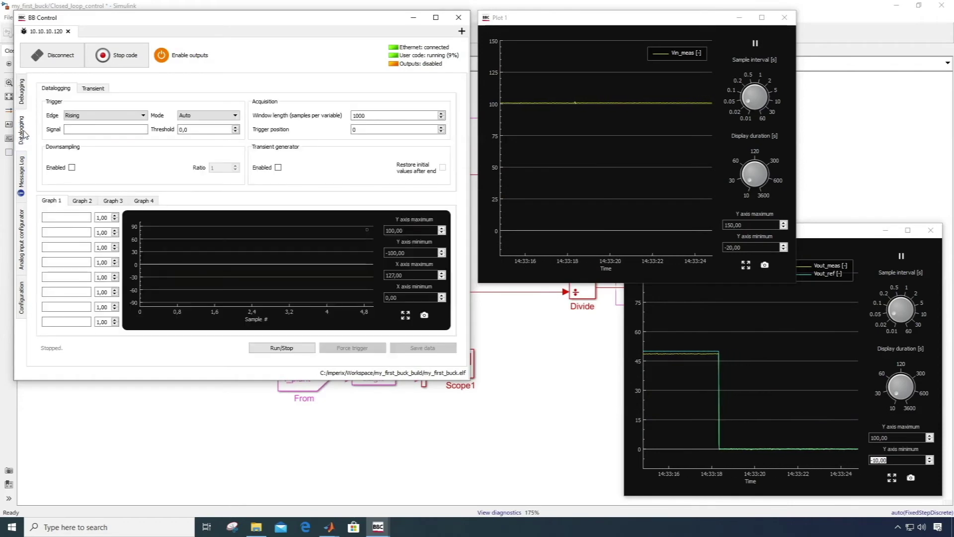
Trigger the datalog on Vout_ref above 5 with a 300-sample window and trigger position 50
click(78, 130)
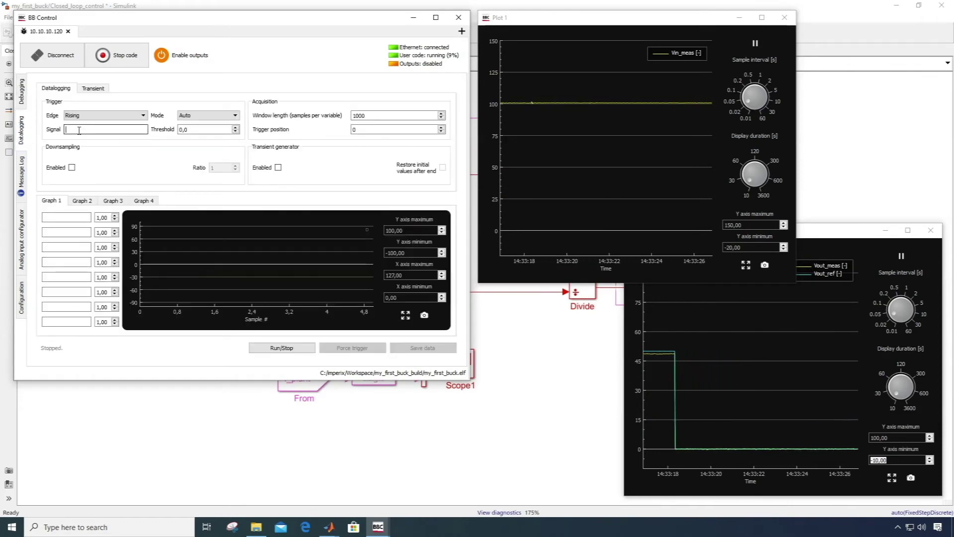
text(Vout_ref)
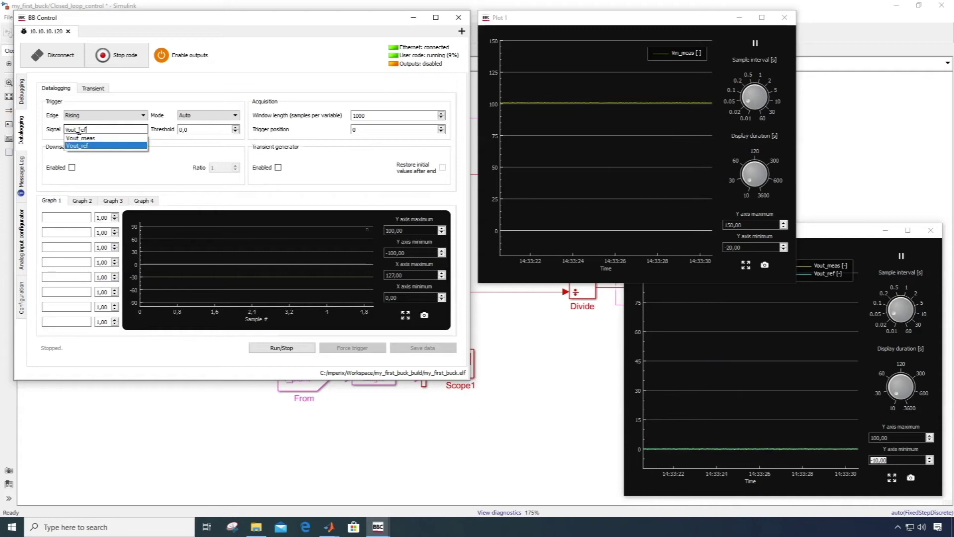
click(77, 145)
double_click(202, 128)
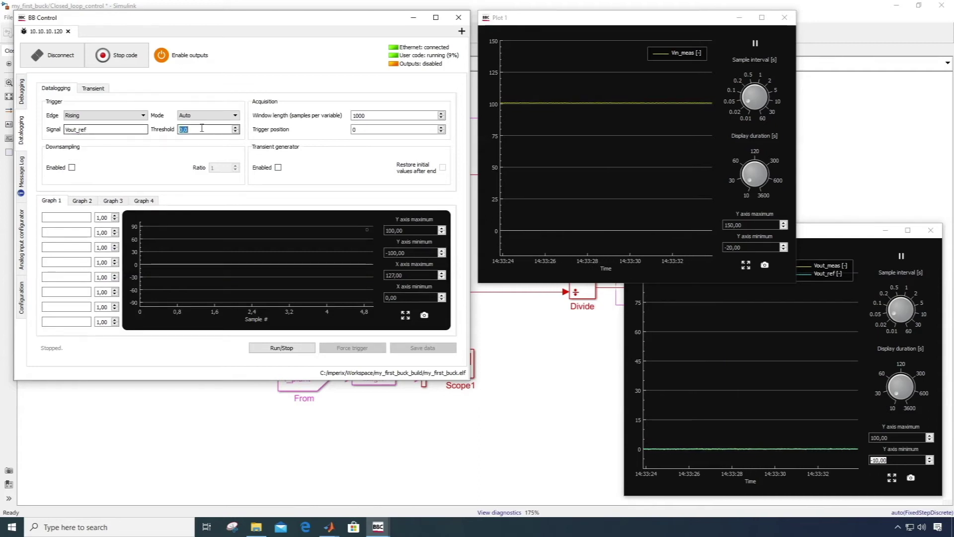
double_click(381, 116)
text(300)
key(Tab)
text(50)
Log Vout_meas and Vout_ref in Graph 1 and arm the acquisition
click(62, 217)
text(Vout_)
key(Down)
key(Return)
click(56, 231)
text(Vout_)
key(Down)
key(Down)
key(Return)
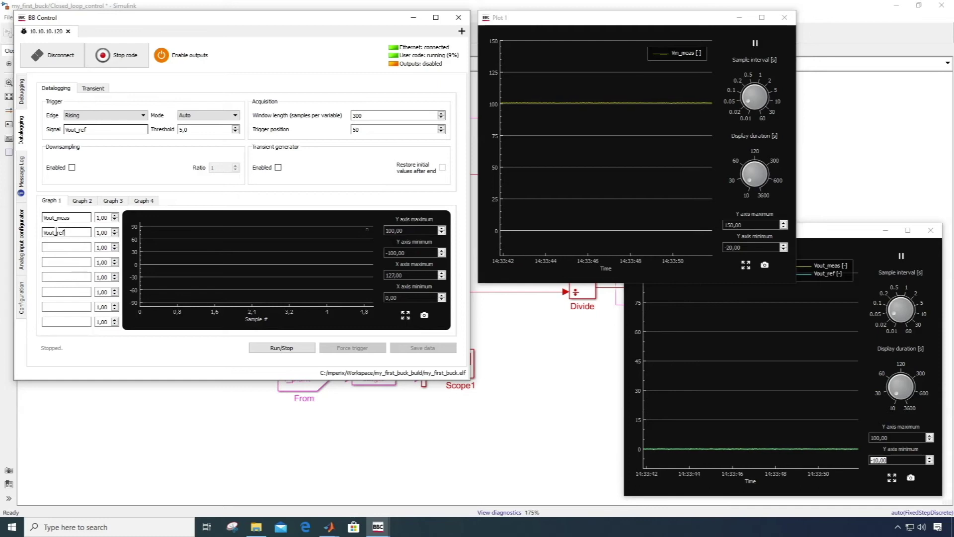
click(284, 348)
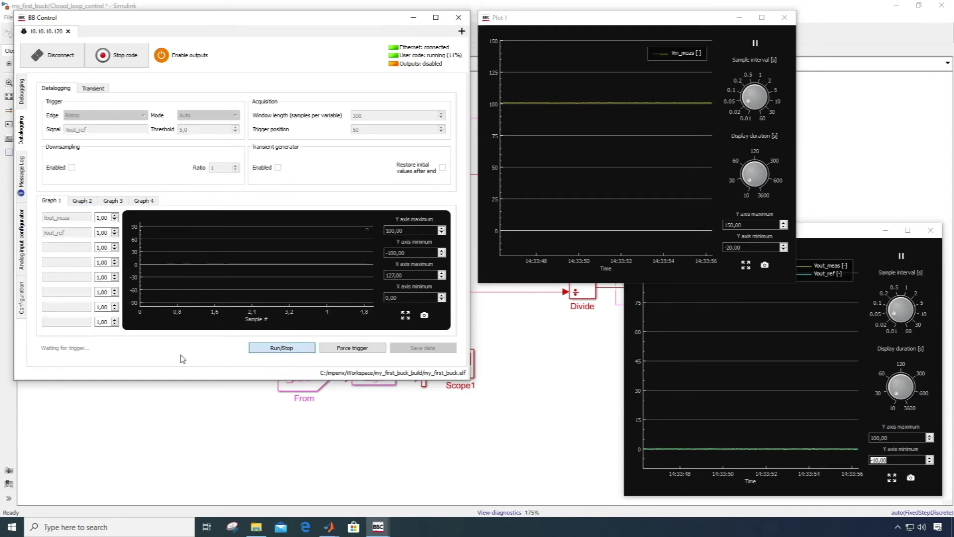
Enable the outputs, step Vout_ref to 50, and fit the captured graph's Y axis
click(22, 90)
click(181, 55)
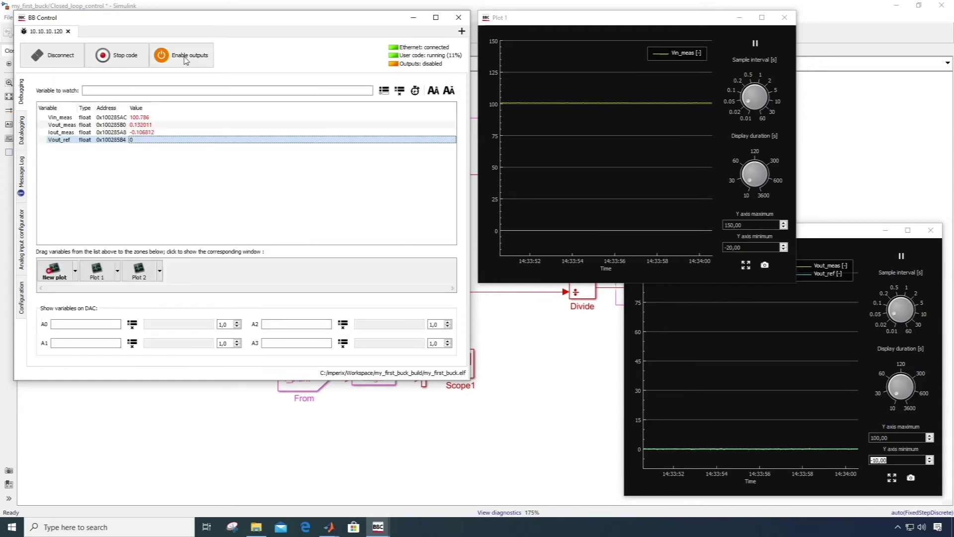
double_click(151, 144)
text(50)
key(Return)
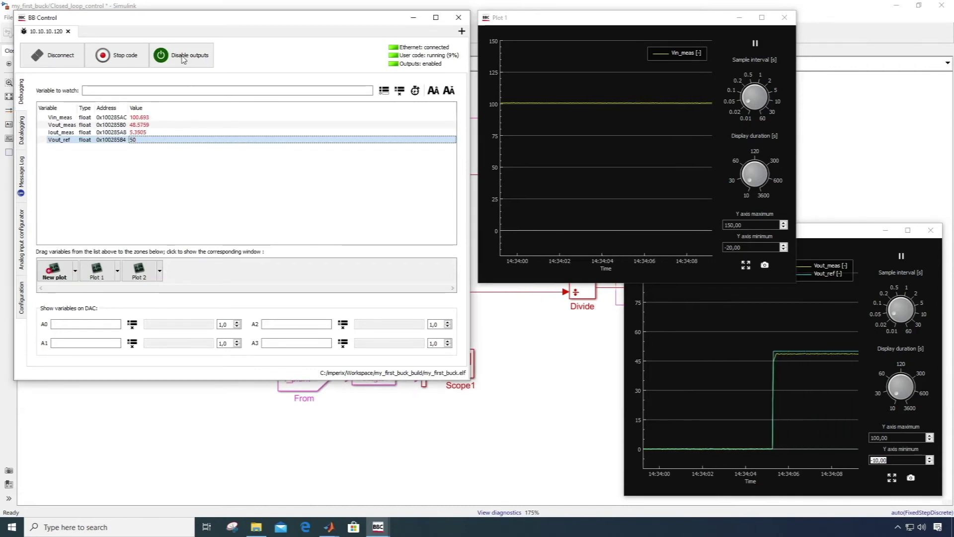
click(20, 130)
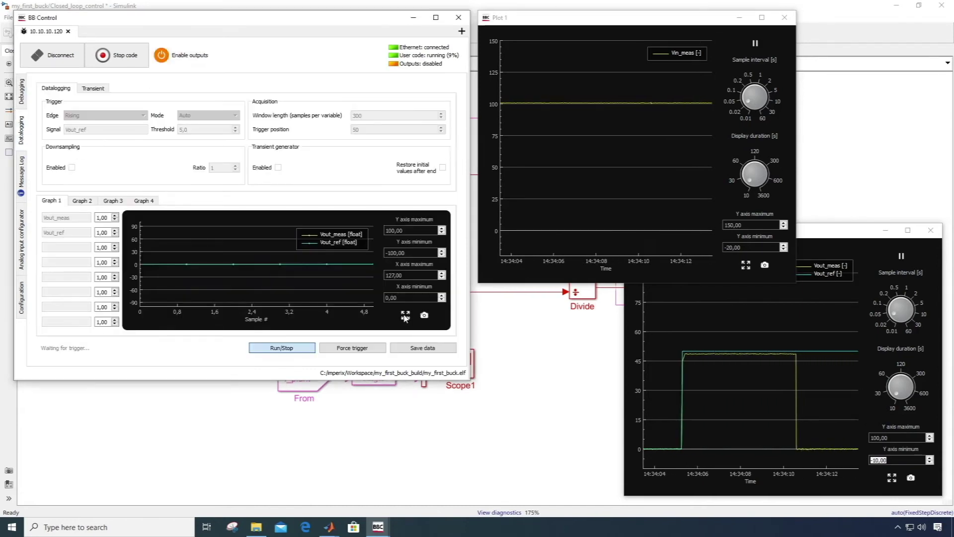
click(405, 314)
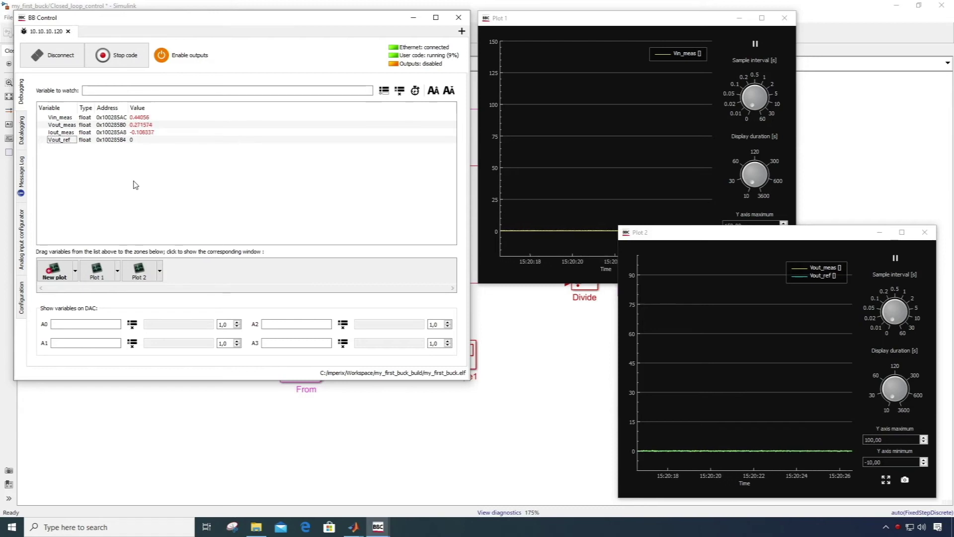
Route Vout_ref to DAC channel A0 with scale 0,1 and override Vout_ref to 50
click(82, 323)
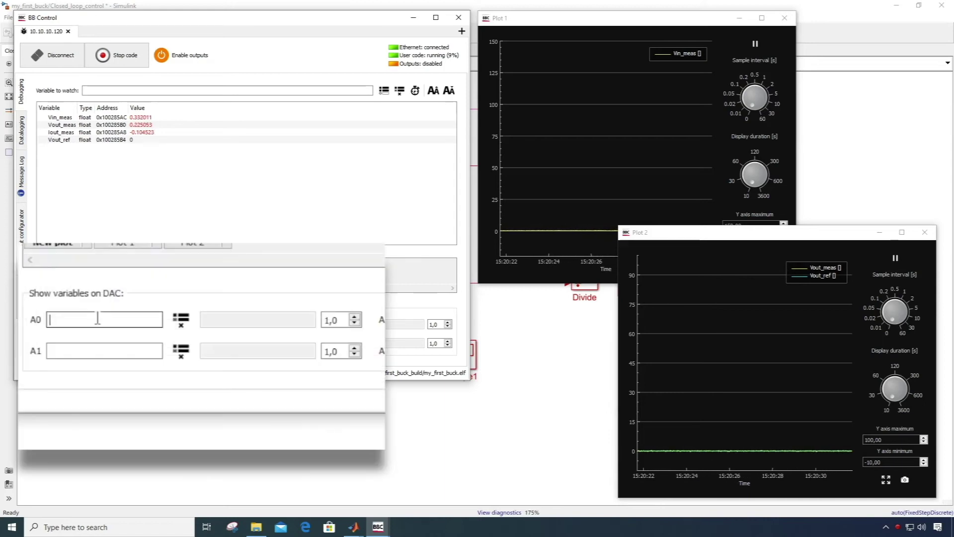
text(Vout)
key(Down)
key(Down)
key(Return)
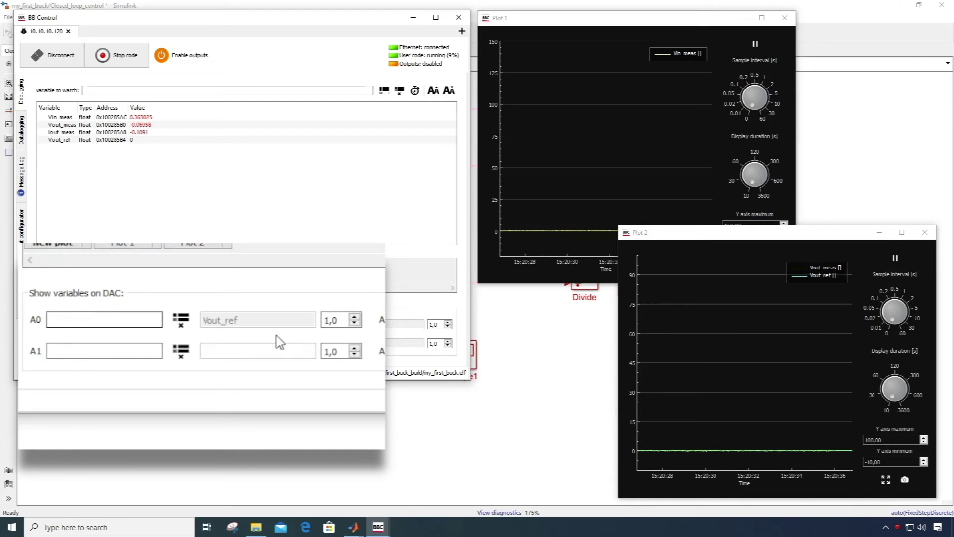
drag(339, 320, 319, 322)
text(0,1)
key(Return)
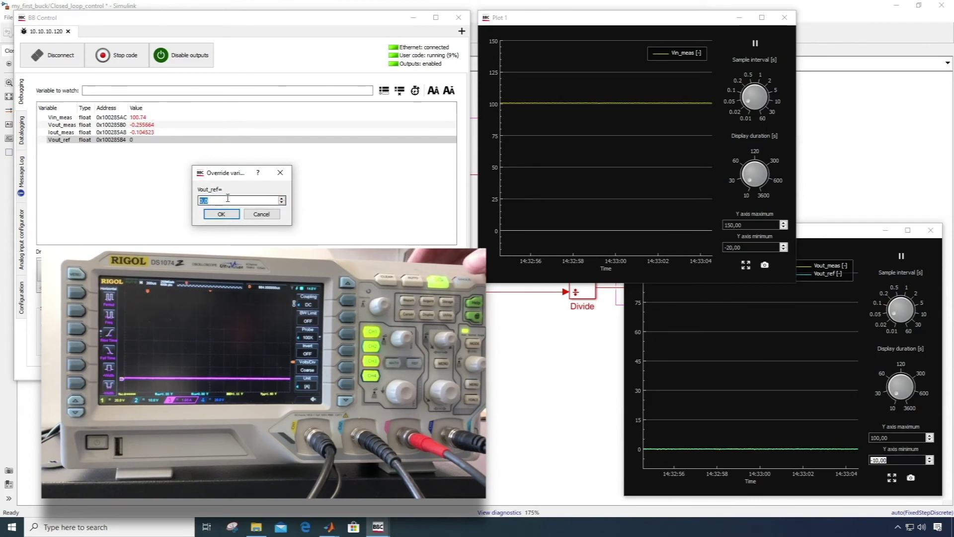
text(50)
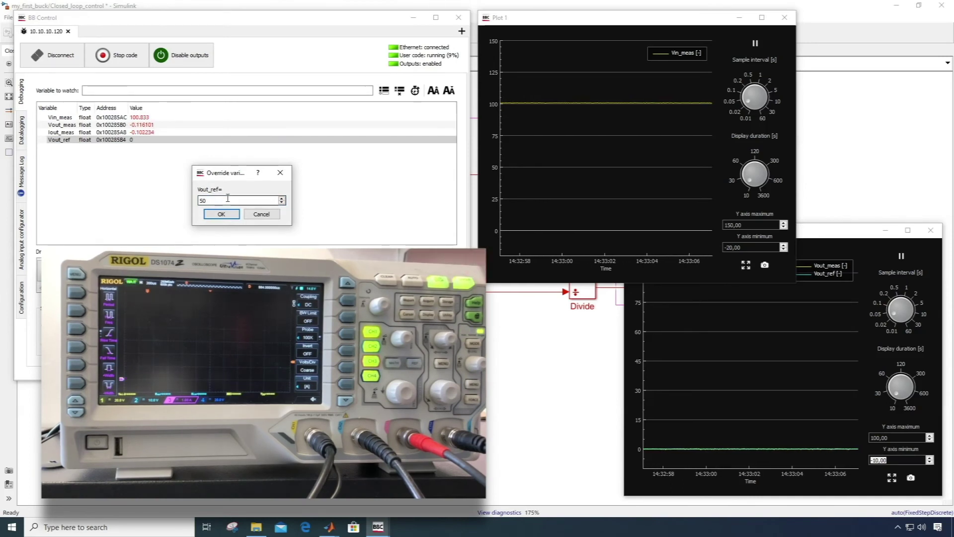
click(223, 215)
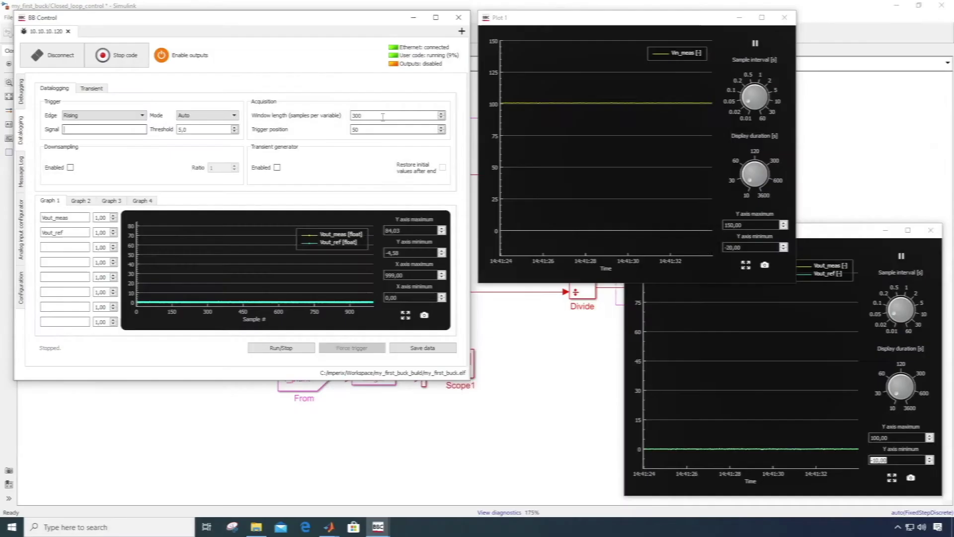
Set the datalog window length to 1000 samples and enable the transient generator
double_click(381, 113)
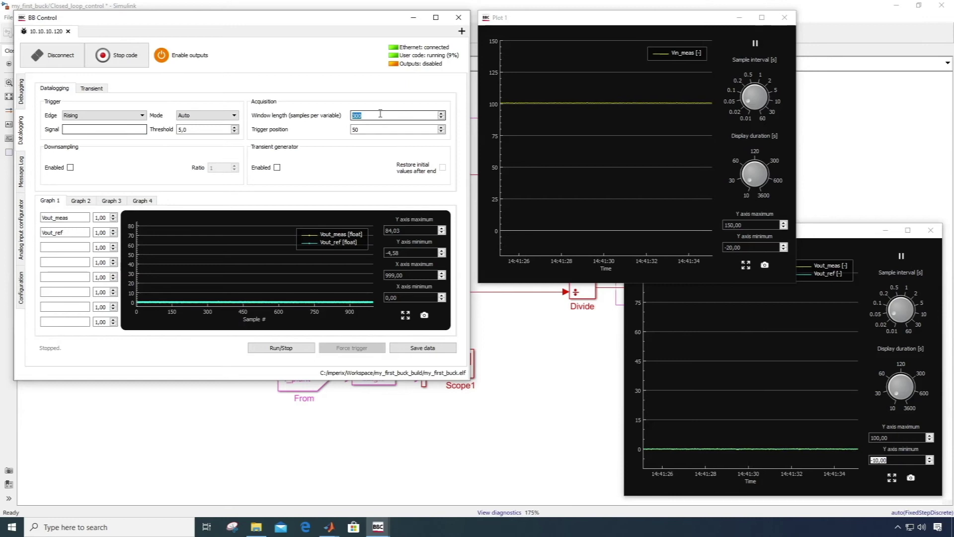
text(1000)
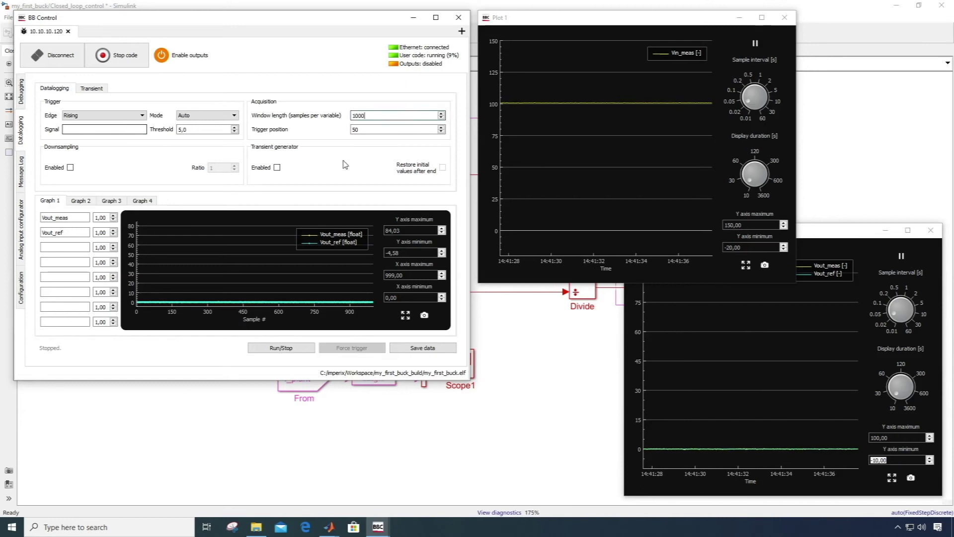
click(277, 167)
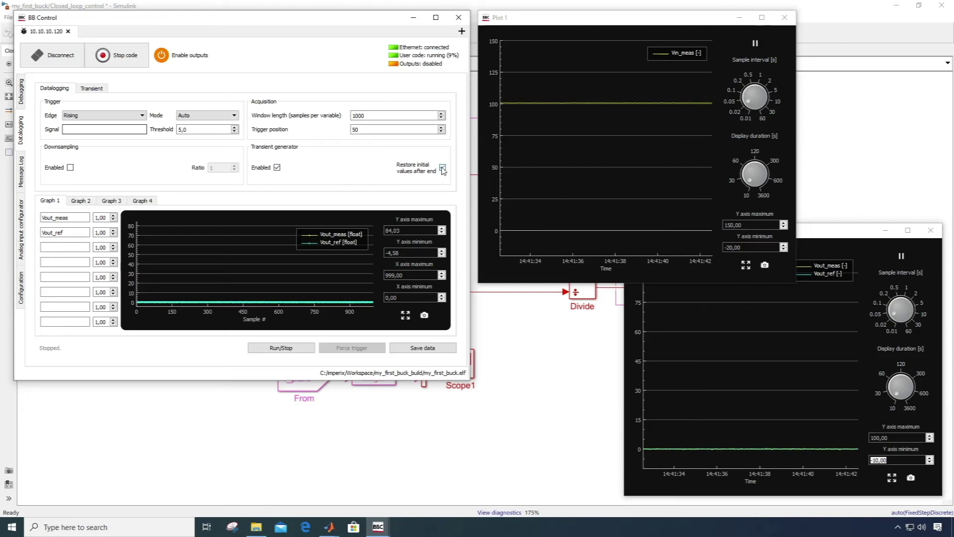
Add transient Event 1 stepping Vout_ref by 50 at sample 50
click(92, 88)
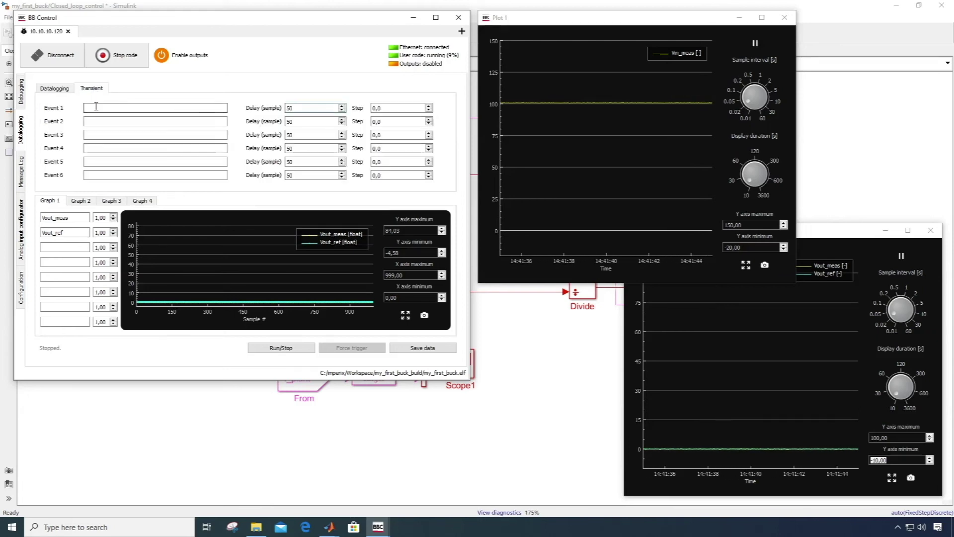
text(Vo)
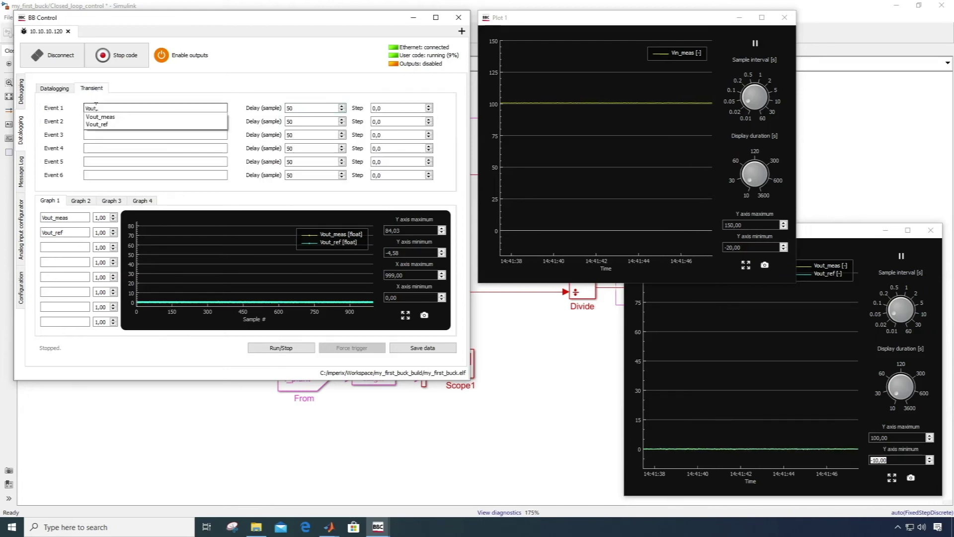
text(ut_)
click(97, 124)
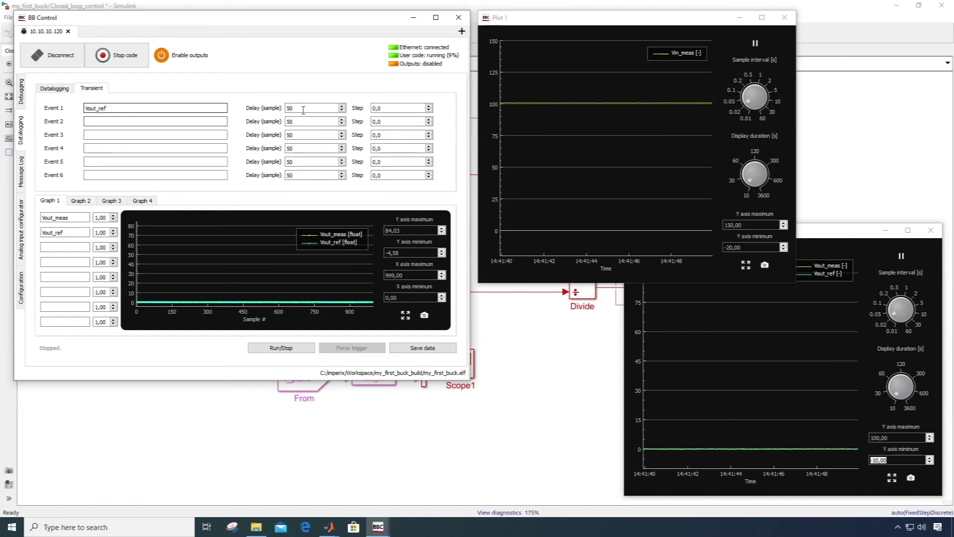
double_click(407, 107)
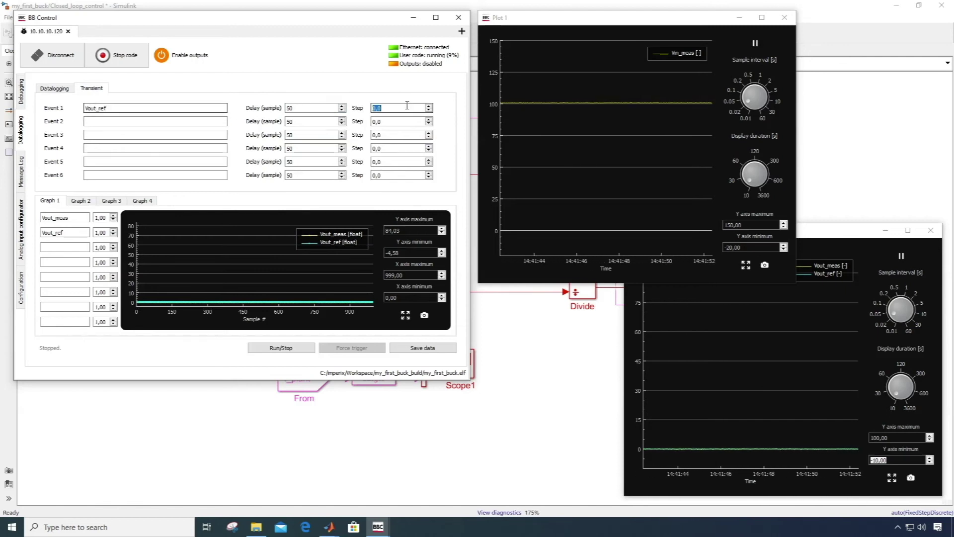
text(50)
click(170, 121)
Add Event 2 stepping Vout_ref by -50 at sample 300
text(Vout)
key(Down)
key(Down)
key(Return)
double_click(323, 122)
text(3)
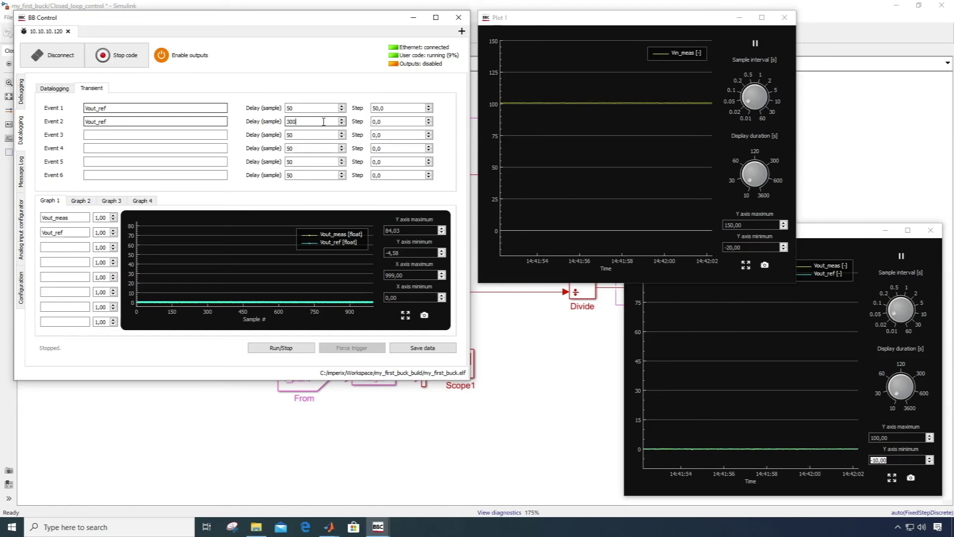
double_click(396, 122)
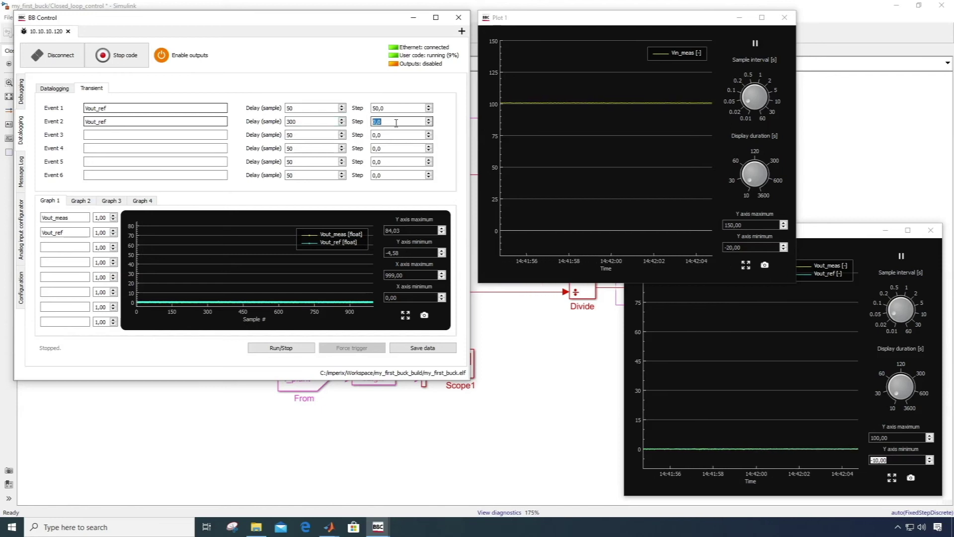
text(-50)
click(125, 135)
Add Event 3 stepping Vout_ref by 80 at sample 600
text(Vout_ref)
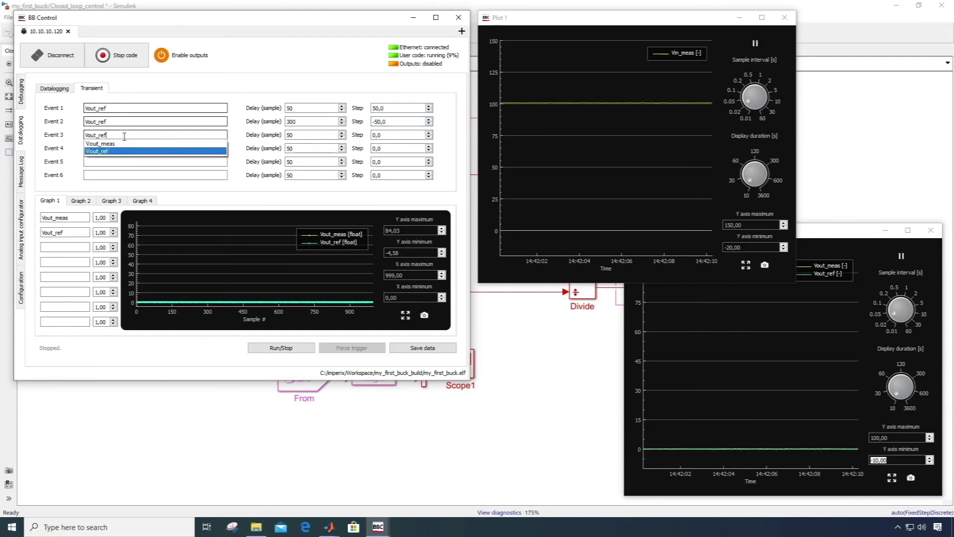
key(Return)
double_click(303, 135)
text(600)
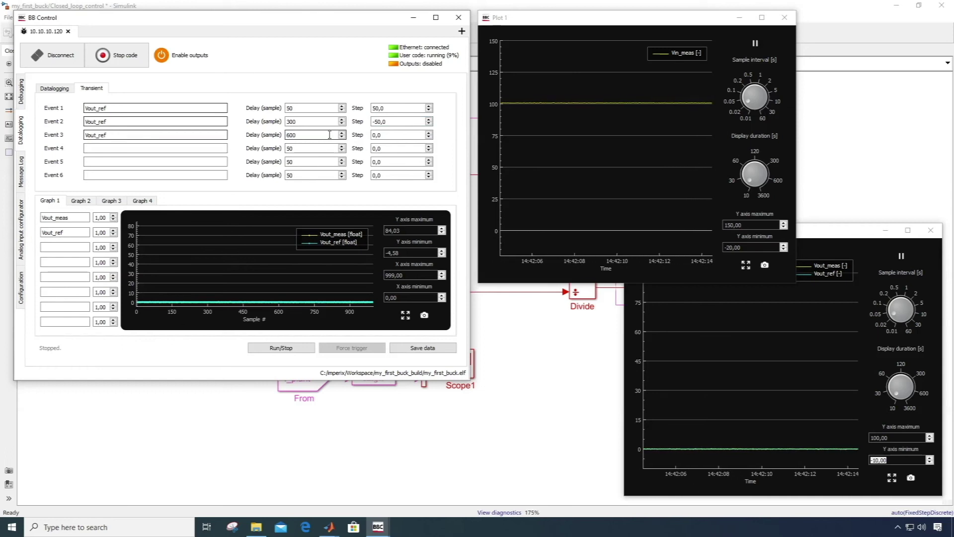
click(373, 137)
double_click(373, 137)
text(80)
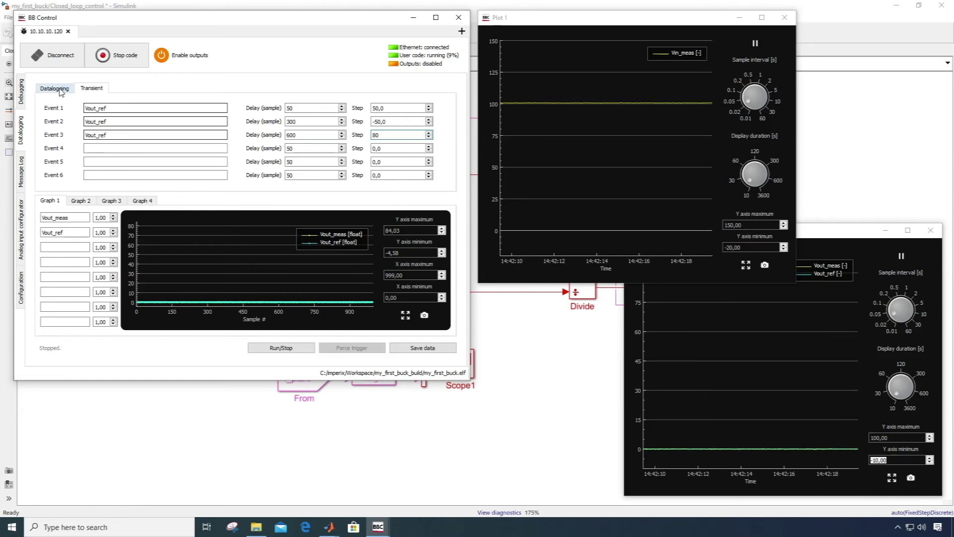
Enable the converter outputs and capture the Vout_ref step transient with a forced trigger
click(59, 90)
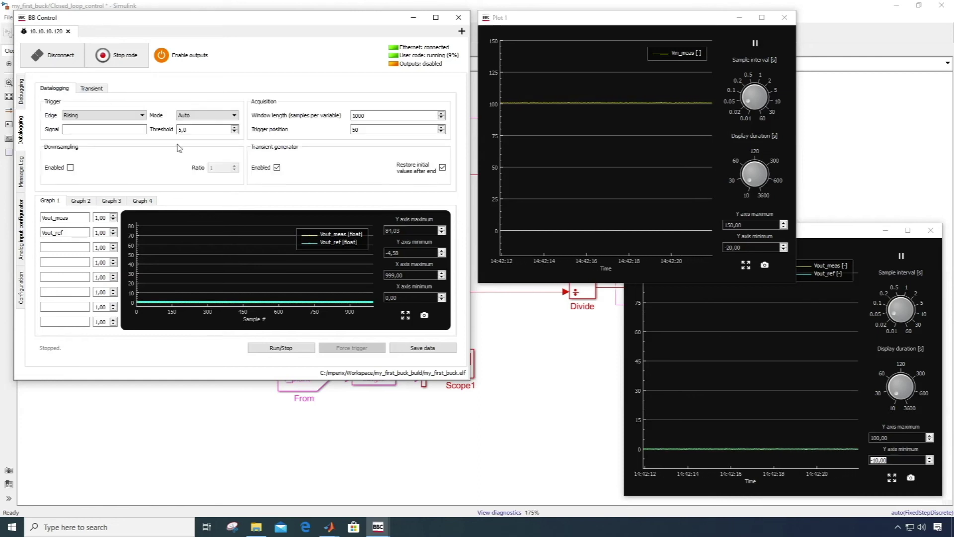
click(180, 59)
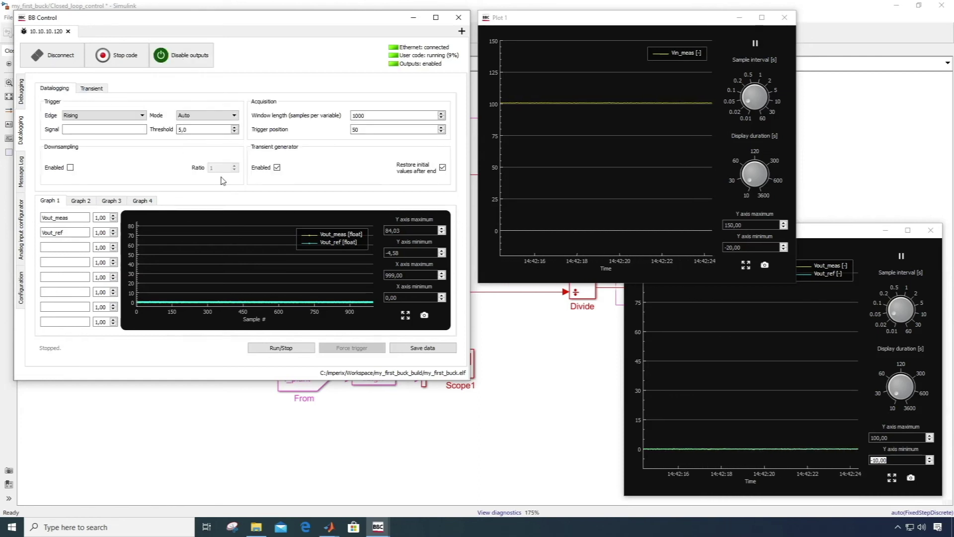
click(281, 349)
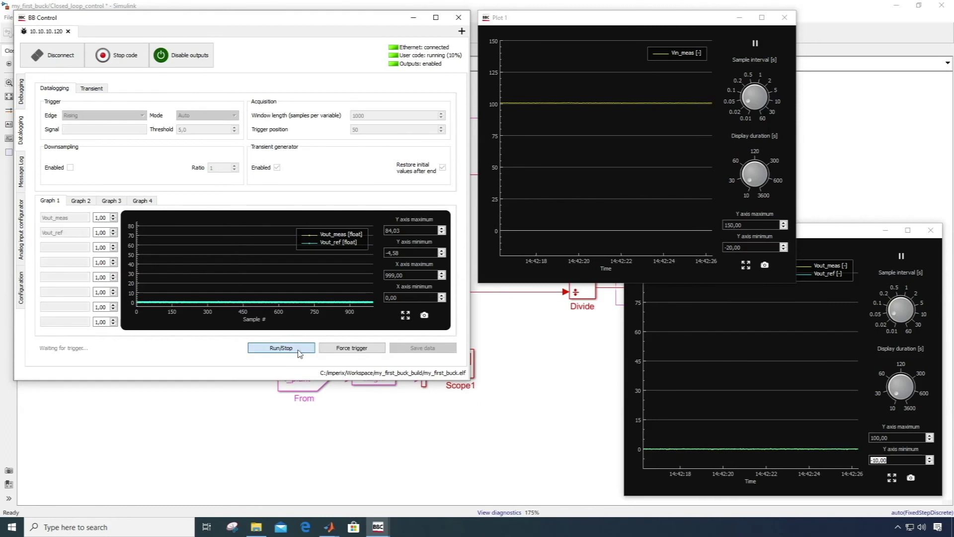
click(338, 348)
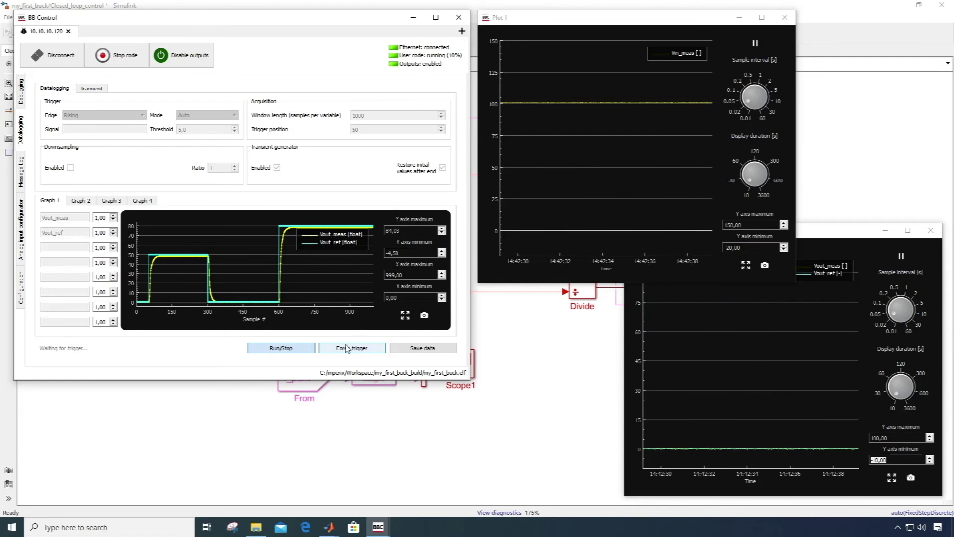
Save the captured data as ref_step, import it into MATLAB, and insert result.png into Word
click(412, 351)
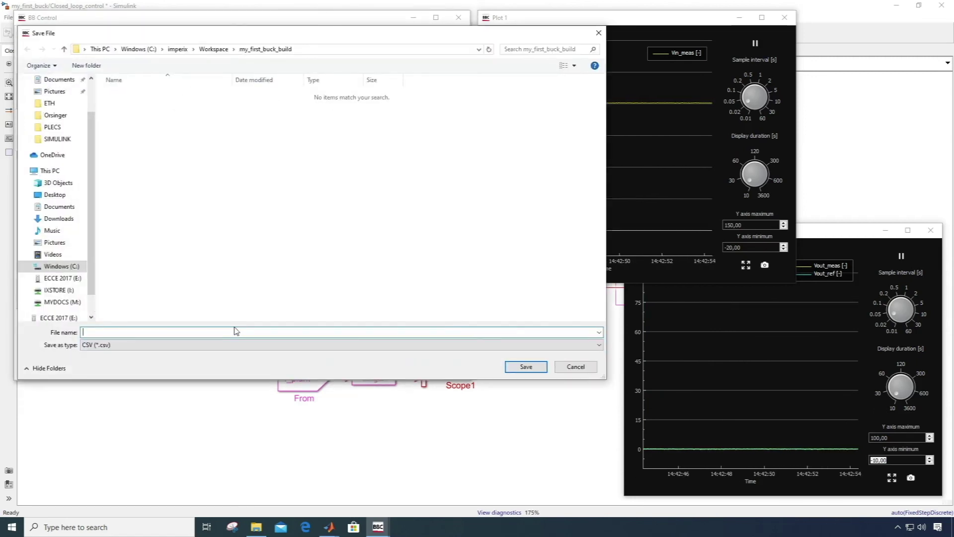
text(ref_step)
key(Return)
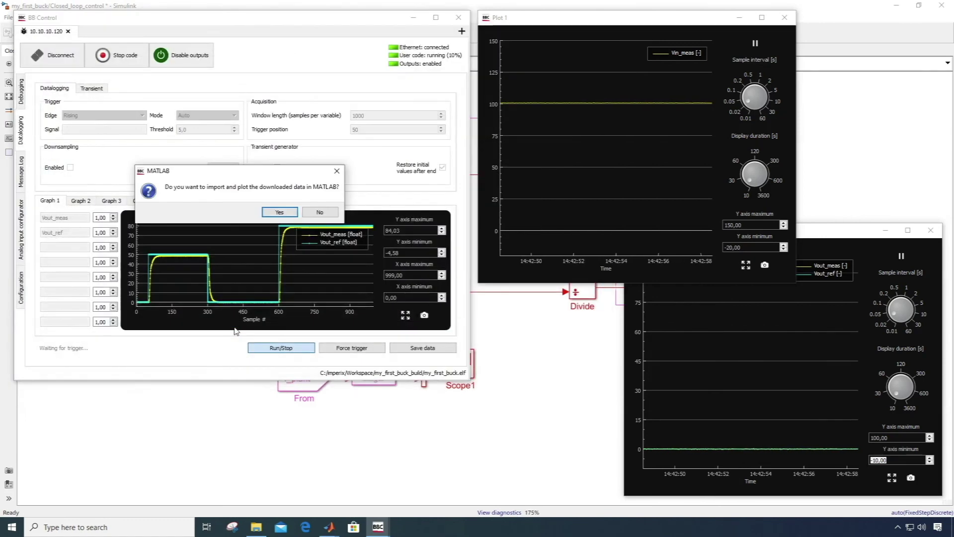
click(320, 213)
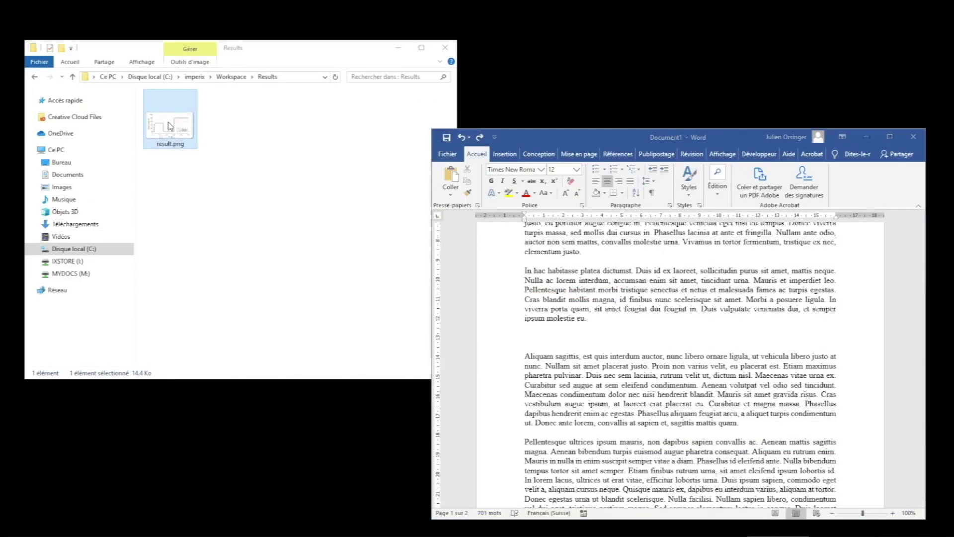
drag(170, 121, 702, 341)
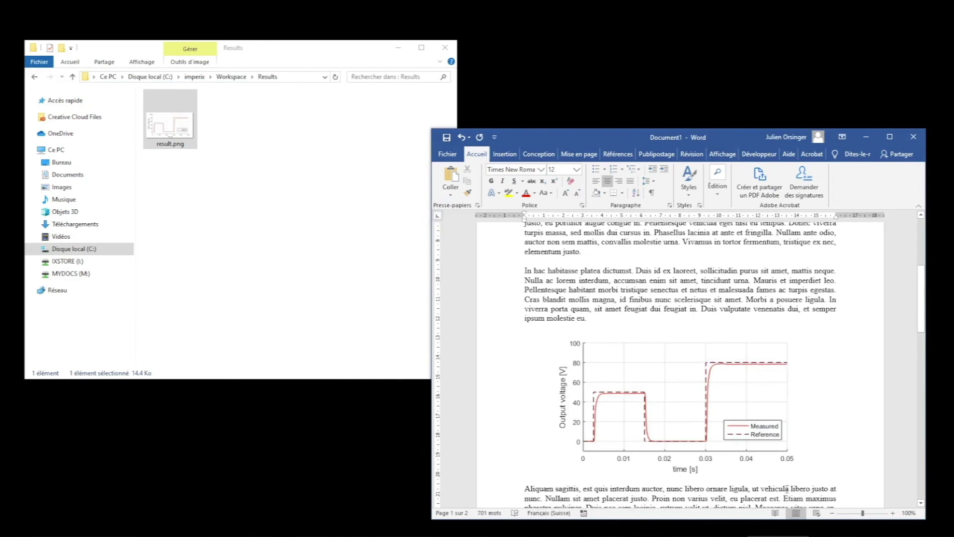